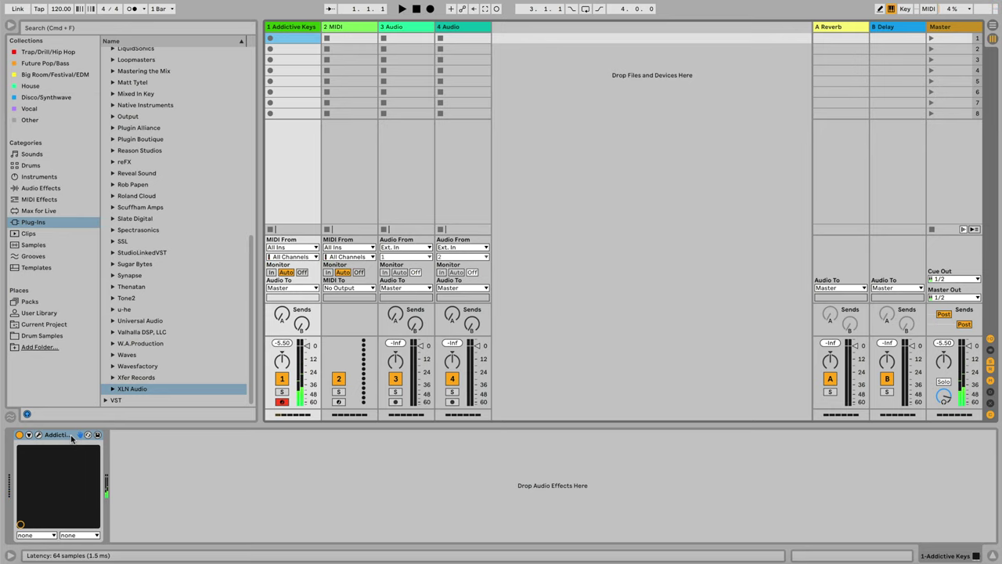
Step: Create an empty MIDI clip in the first clip slot of the Addictive Keys track
double_click(287, 41)
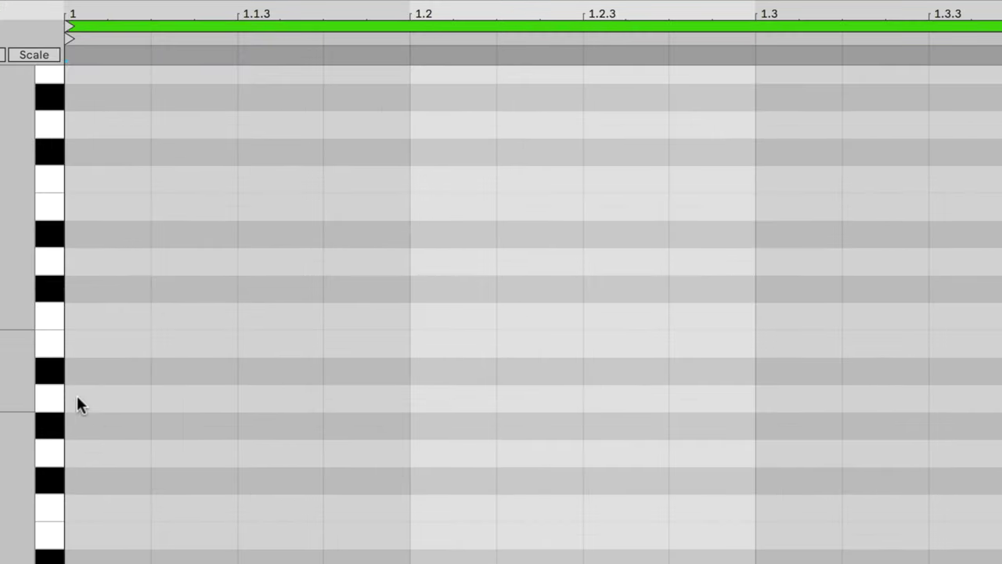
Step: Draw an A3–C4–E4 chord on the first beat of bar 1 and zoom the editor out
double_click(279, 254)
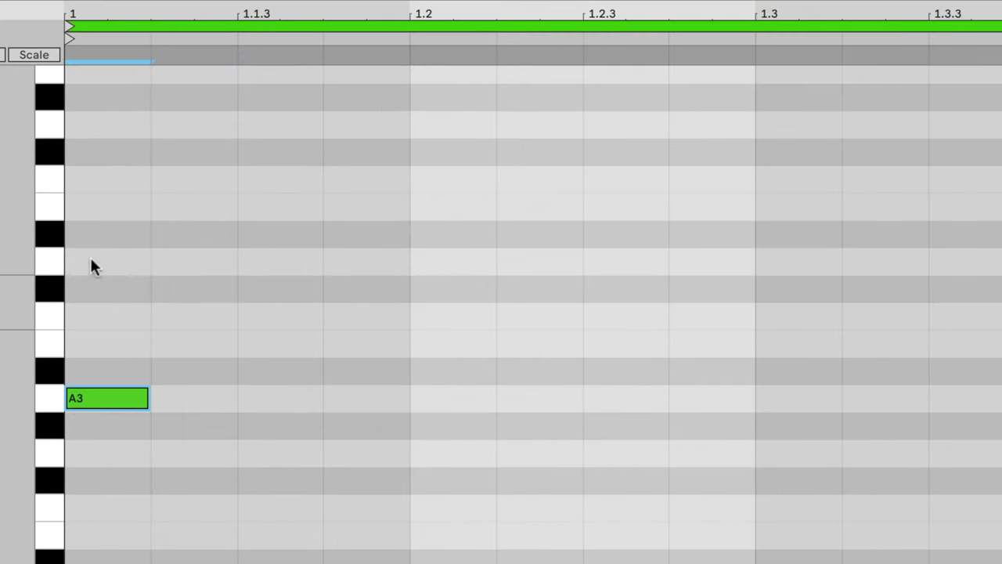
double_click(74, 317)
double_click(77, 206)
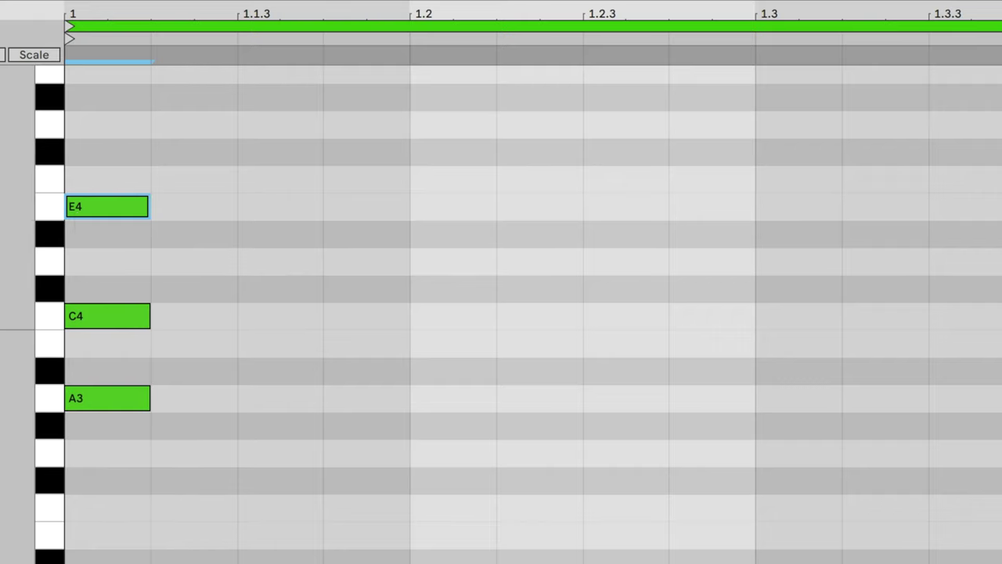
key("minus")
key("minus")
key("minus")
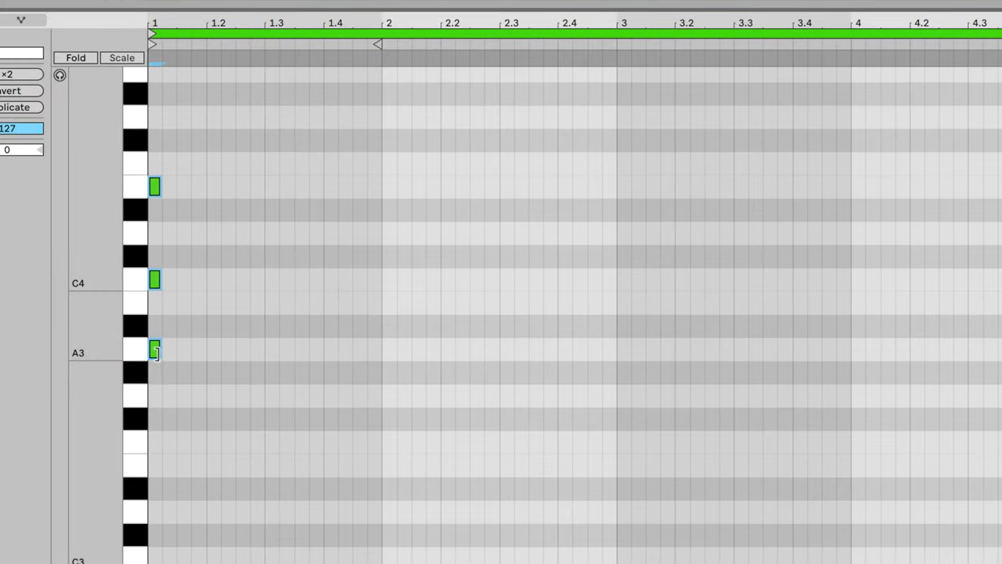
Step: Stretch the chord to a full bar and raise the project tempo to 141
left_click_drag(155, 353, 373, 360)
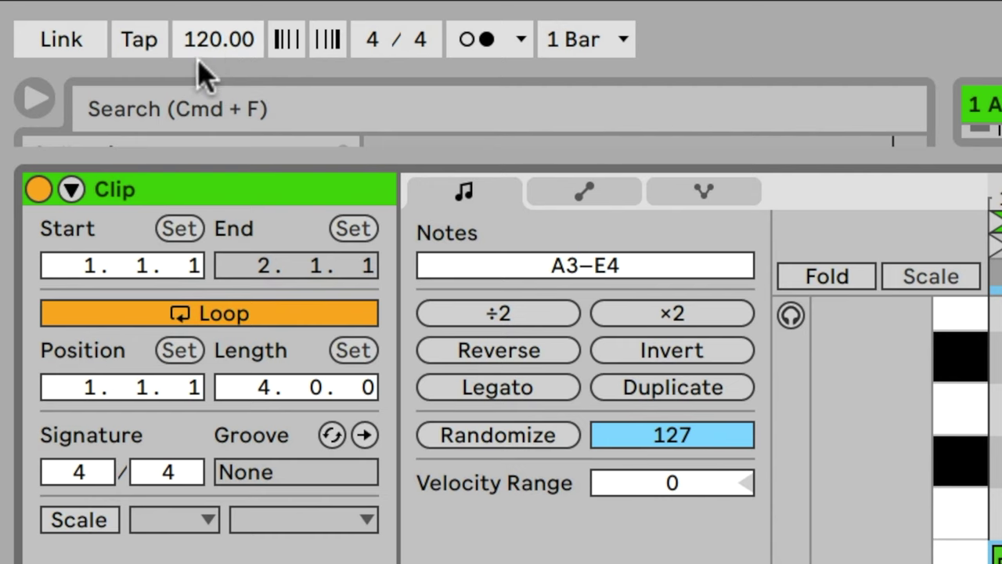
left_click_drag(210, 48, 210, 33)
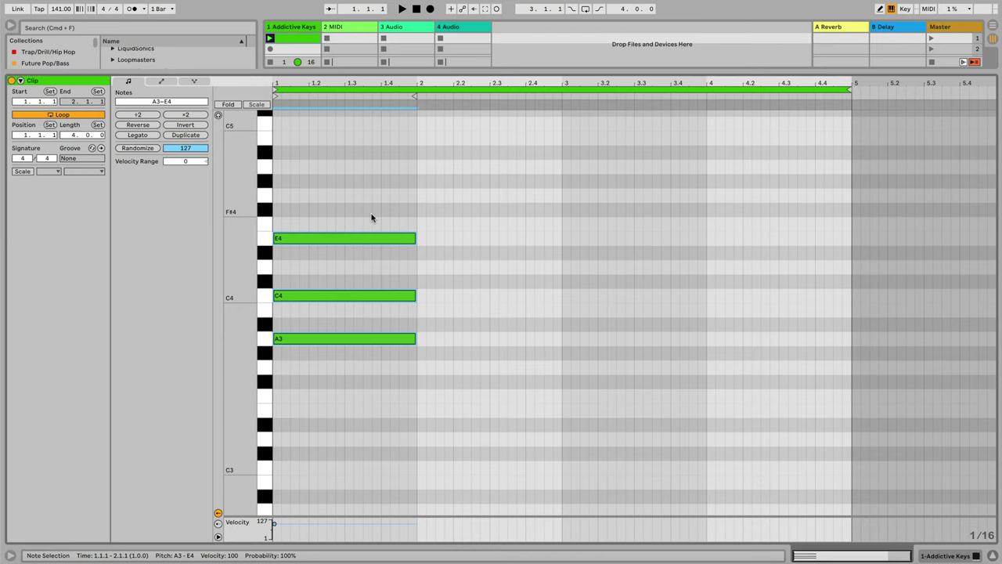
key("space")
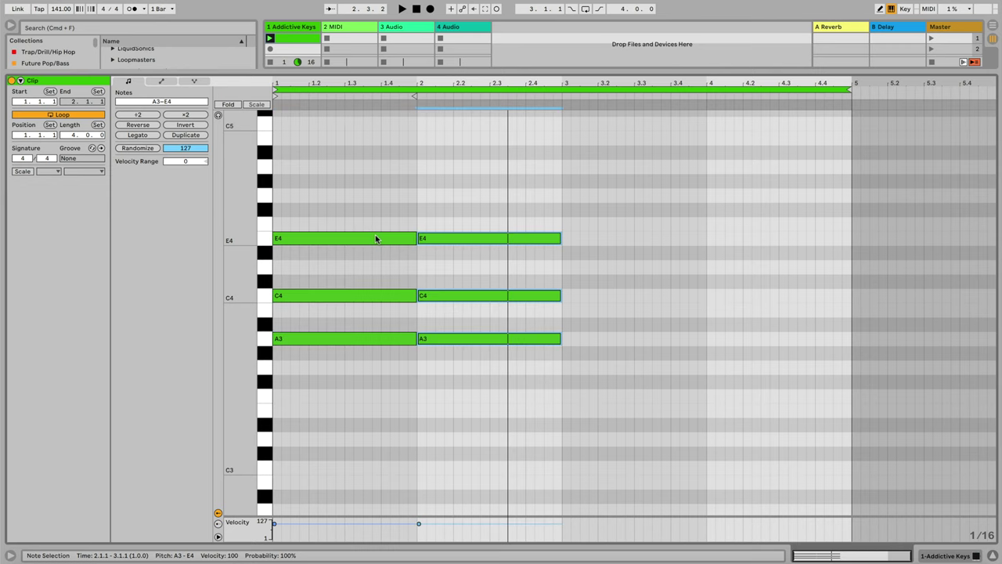
left_click(421, 285)
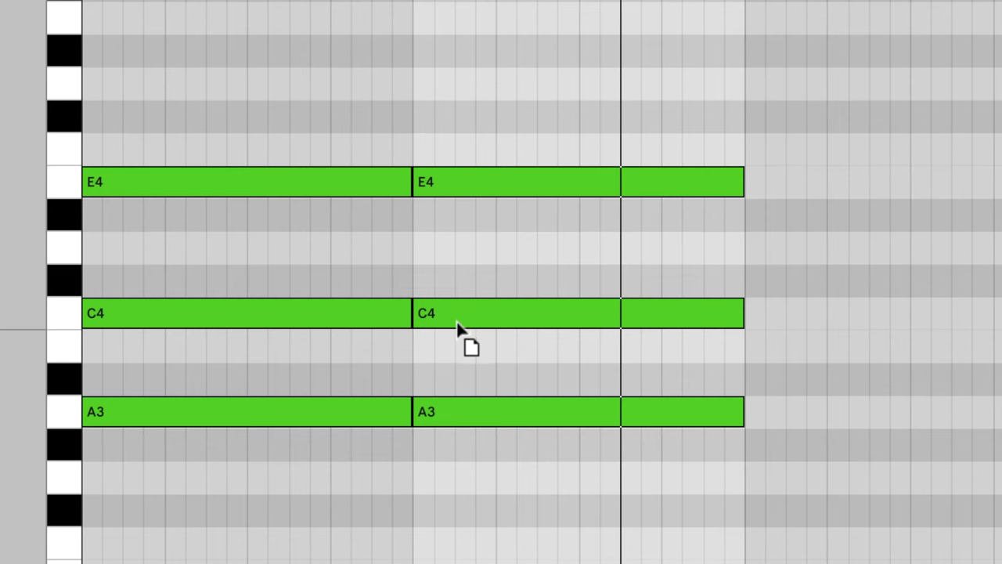
Step: Lower the bar-2 C4 to B3, audition it, and select both chords' six notes
left_click_drag(457, 324, 458, 346)
key("space")
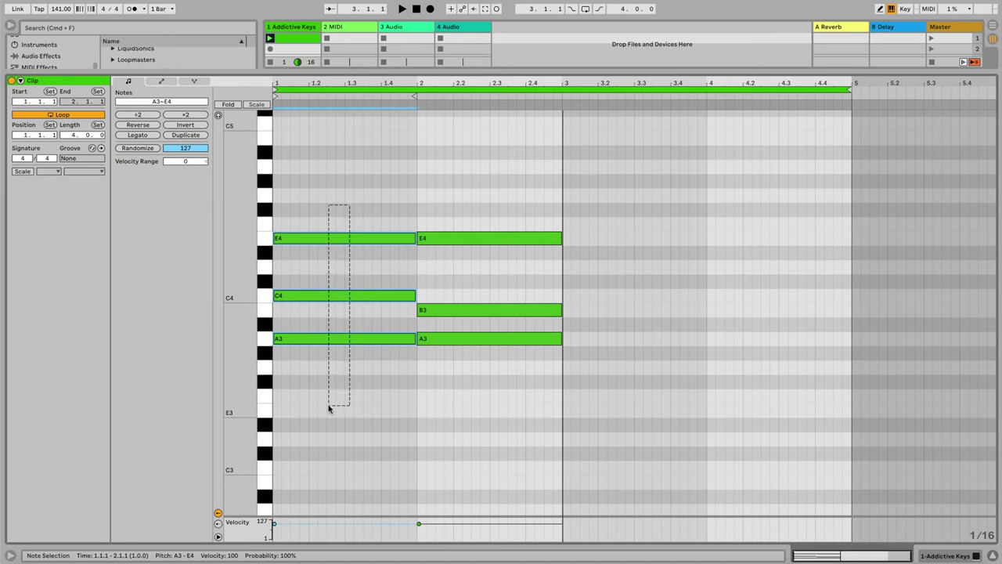
left_click_drag(462, 198, 429, 365)
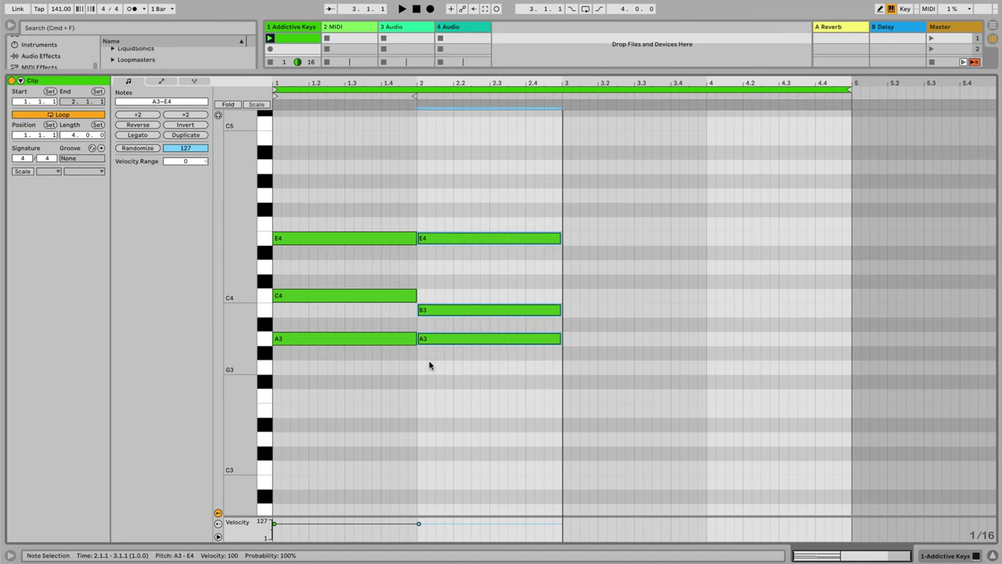
left_click(432, 293)
left_click_drag(430, 312, 430, 313)
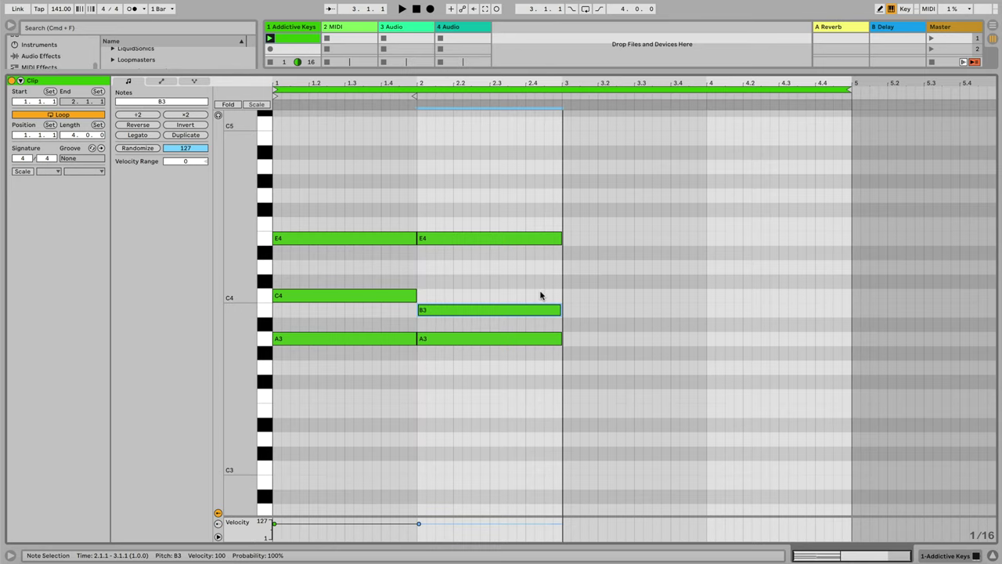
left_click_drag(563, 220, 281, 439)
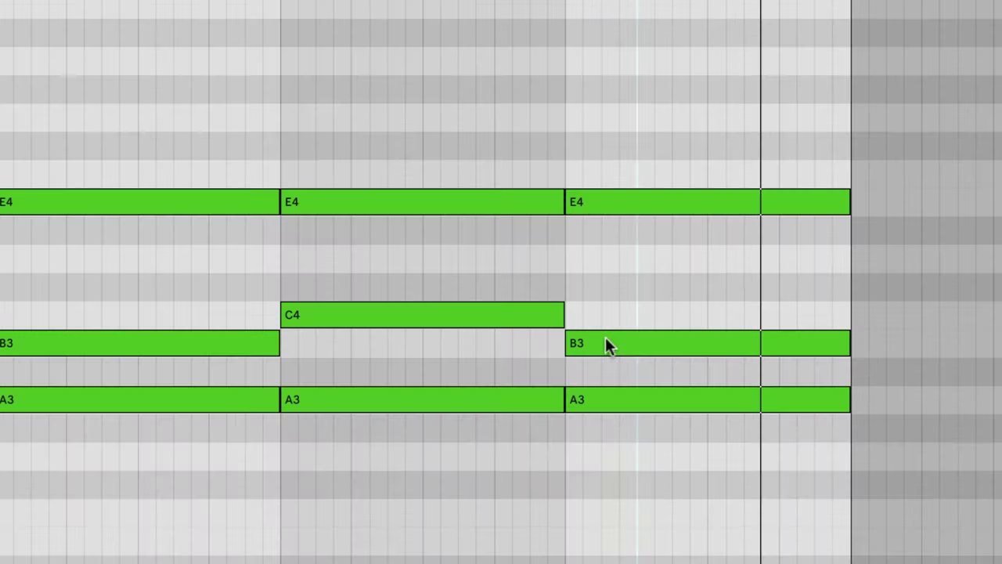
Step: Move bar 4's notes to D4 and F4, then raise B3, C4 and D4 an octave
left_click_drag(728, 310, 731, 267)
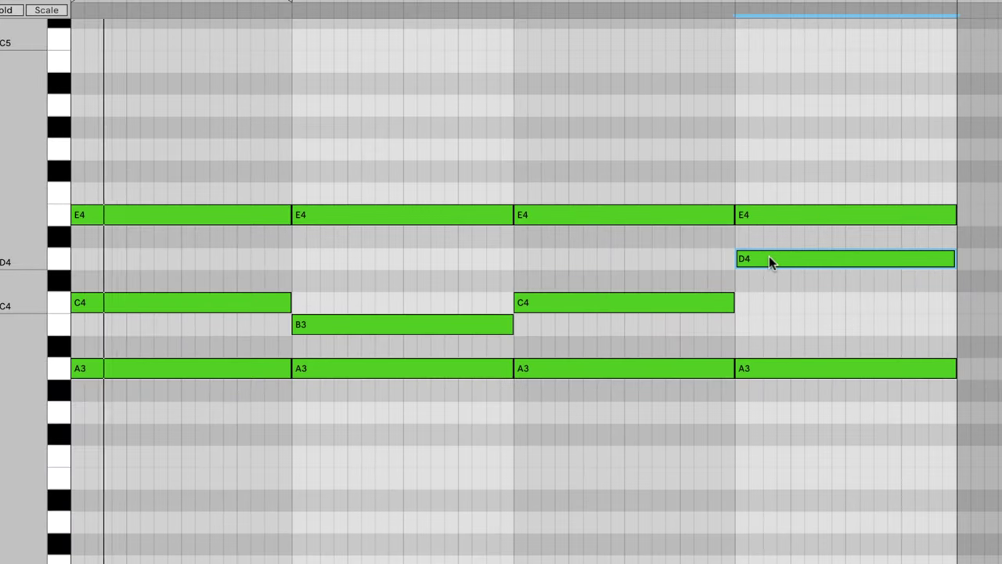
left_click_drag(762, 205, 762, 185)
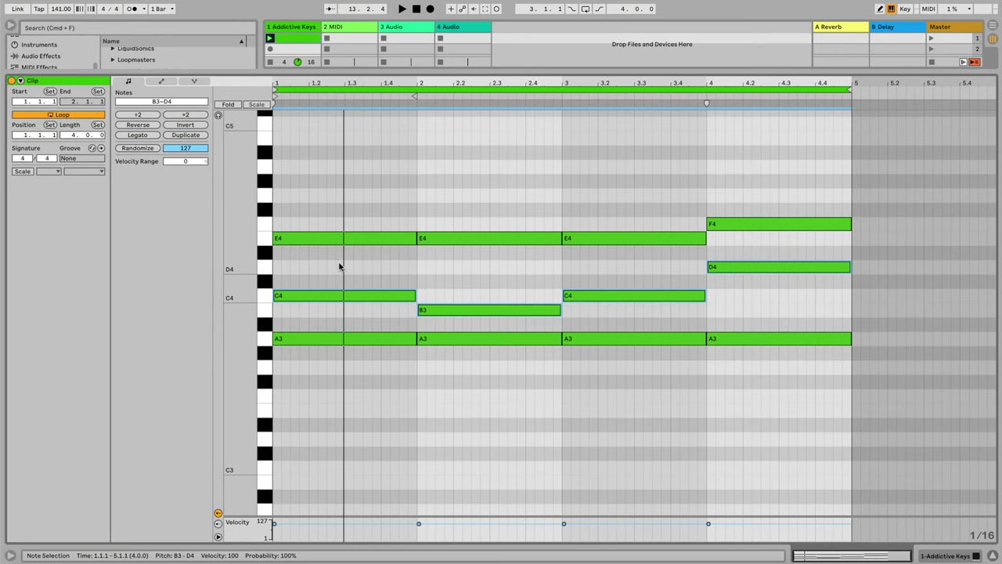
key("shift+Up")
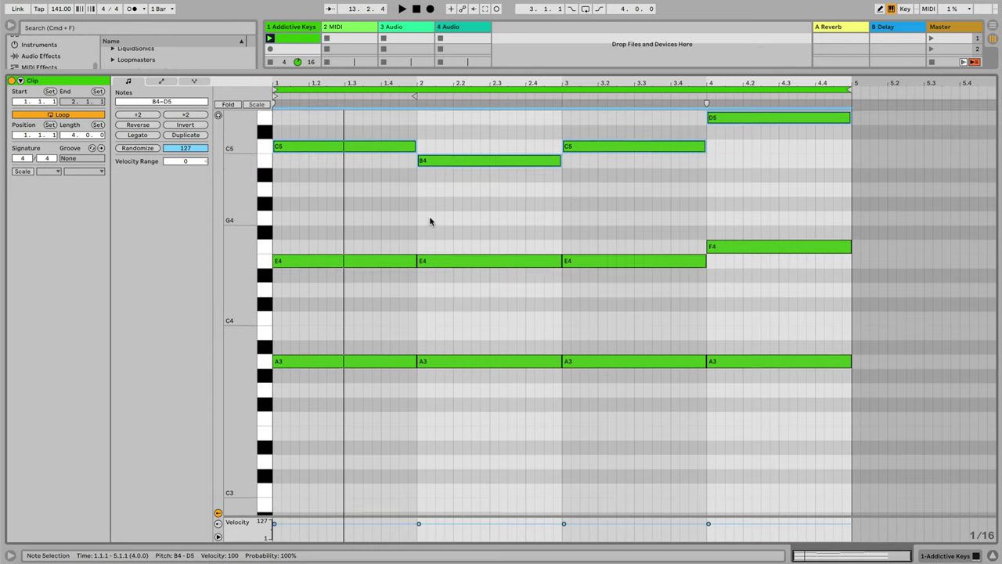
scroll(429, 215, "up", 2)
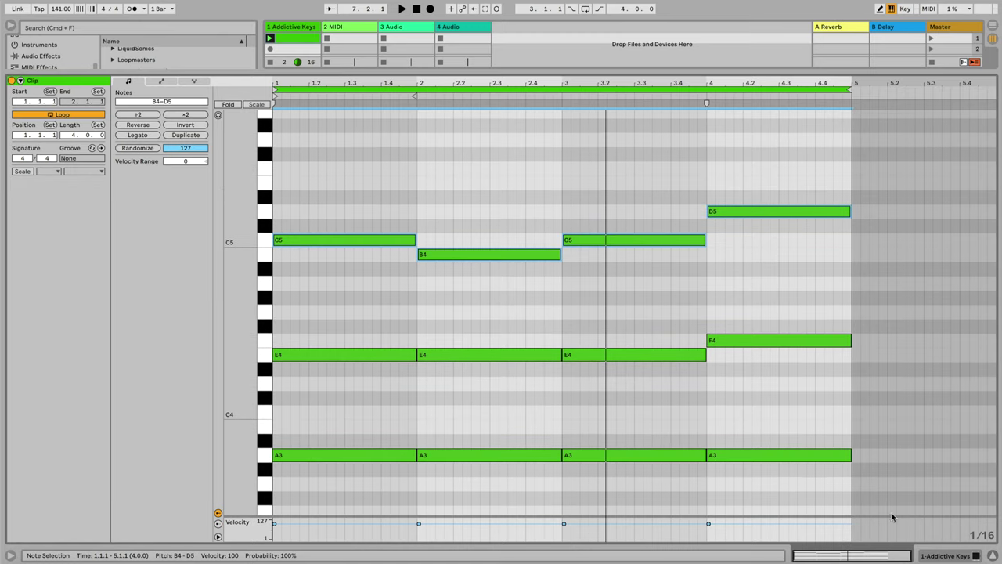
Step: Add Cableguys HalfTime to Addictive Keys, try a 1/4 loop, and leave it at 1 Bar
left_click(945, 555)
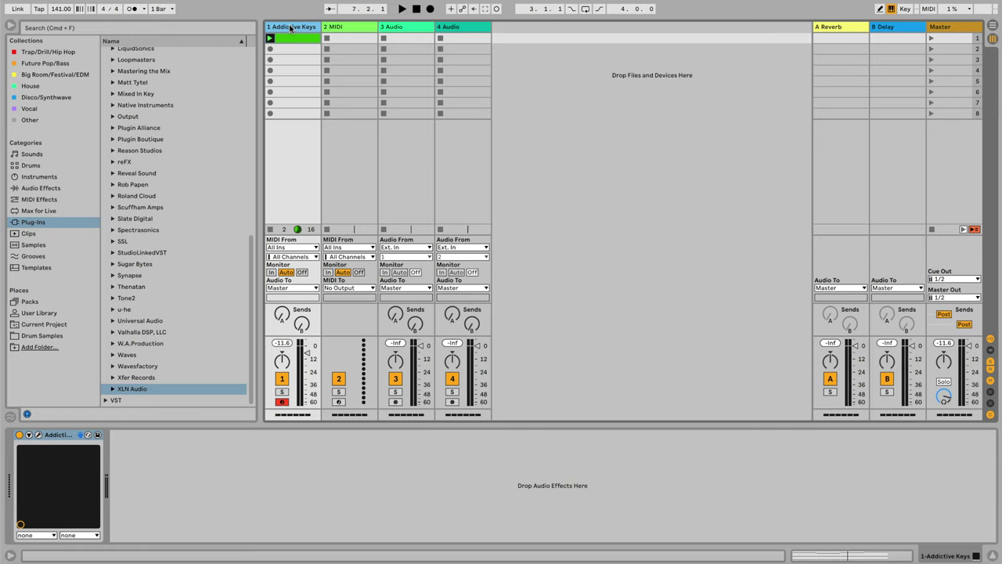
scroll(182, 84, "up", 10)
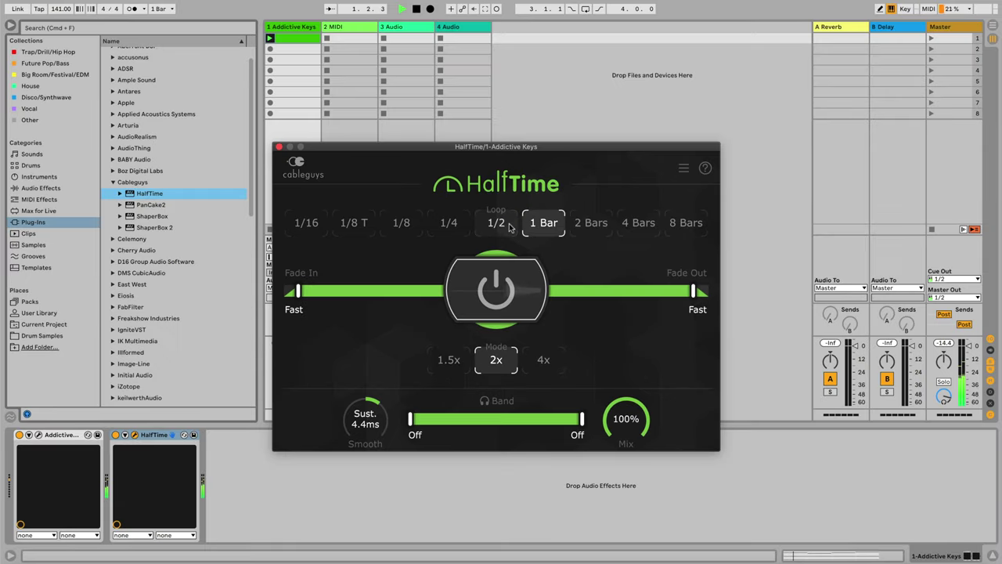
left_click_drag(386, 146, 585, 96)
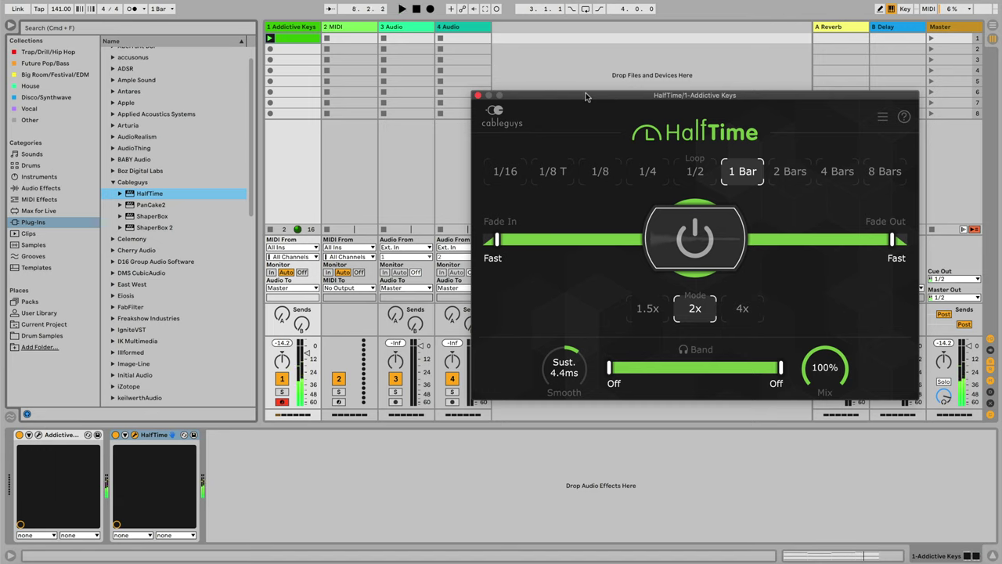
left_click(650, 174)
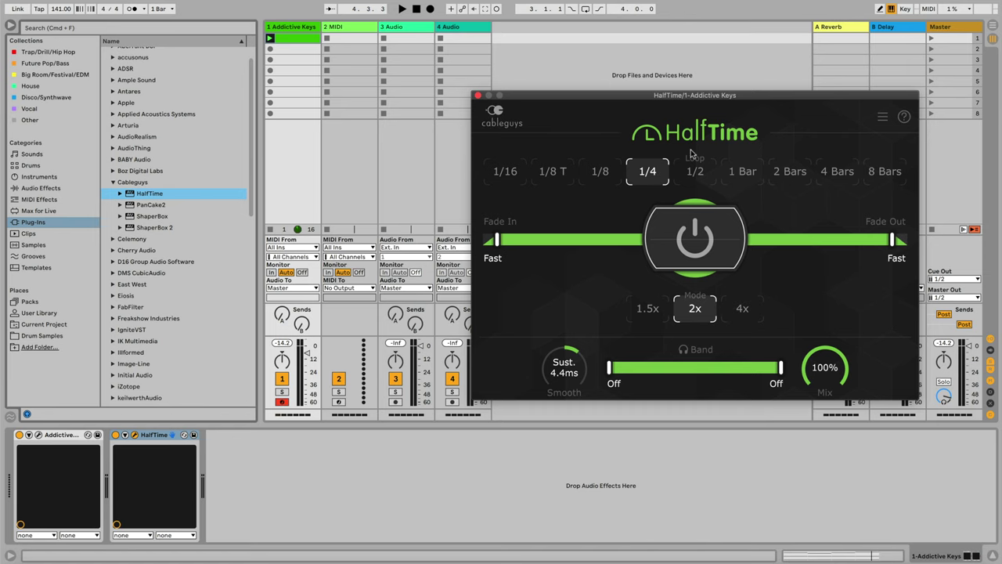
left_click(748, 175)
left_click(477, 96)
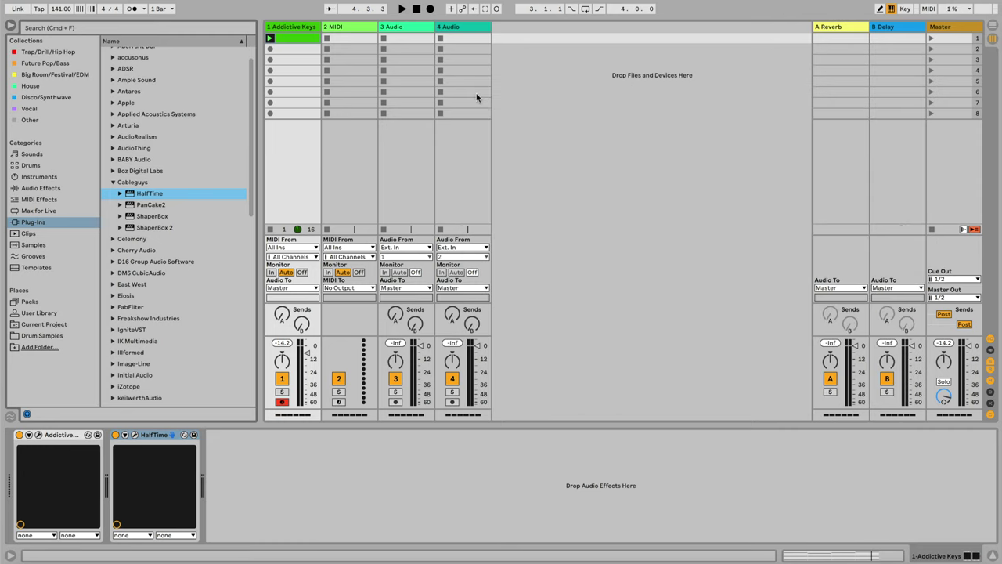
Step: Transpose the progression down to rest on F3 and lower bar 3's G#4 to F4
double_click(308, 44)
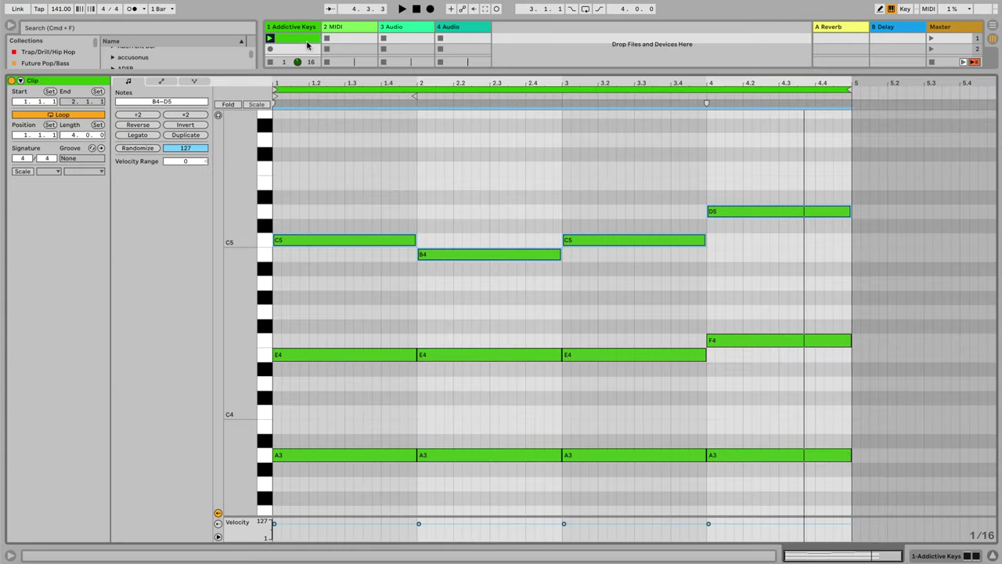
scroll(451, 300, "down", 2)
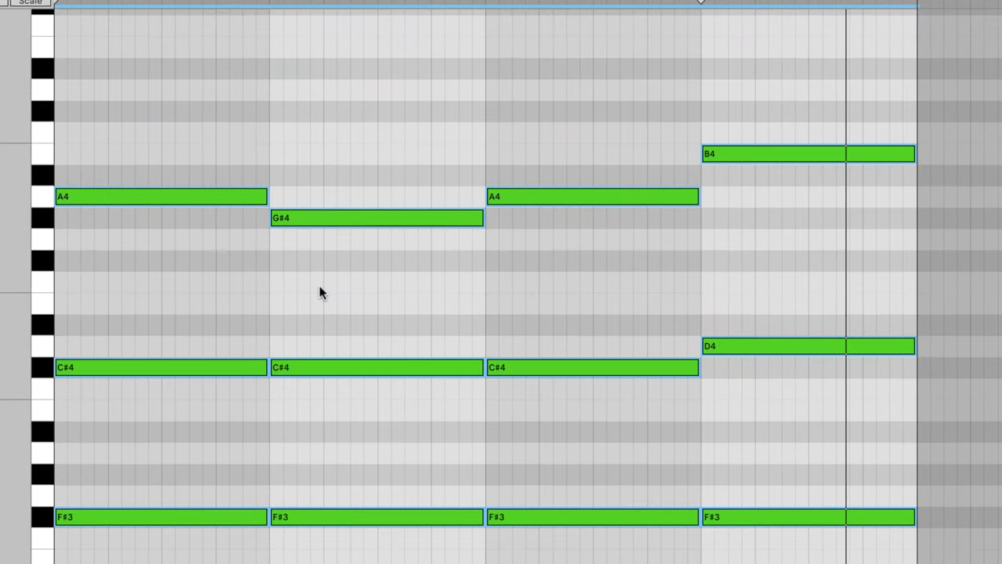
scroll(355, 364, "down", 4)
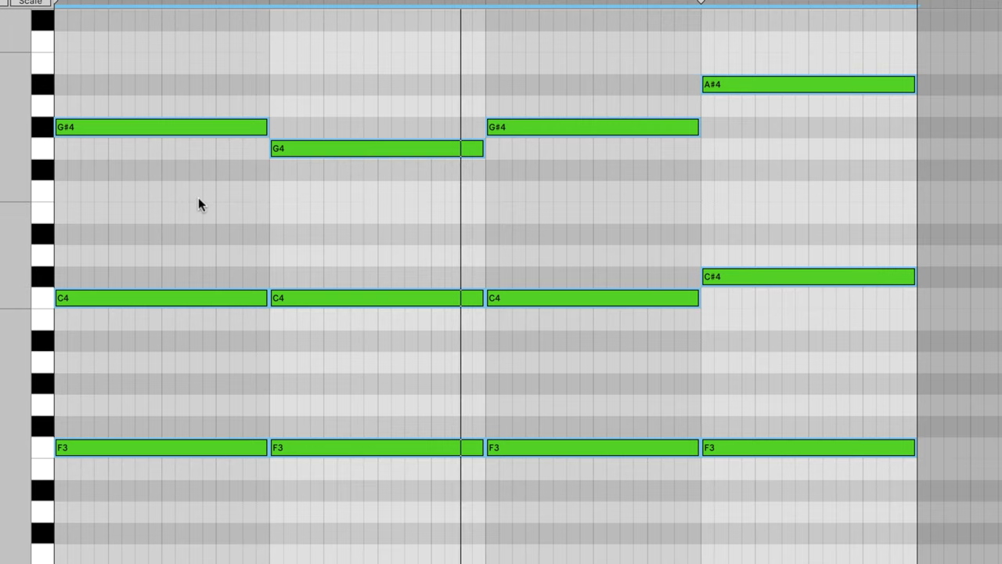
left_click(375, 202)
mouse_move(535, 129)
left_mouse_down()
mouse_move(533, 211)
mouse_move(533, 191)
left_mouse_up()
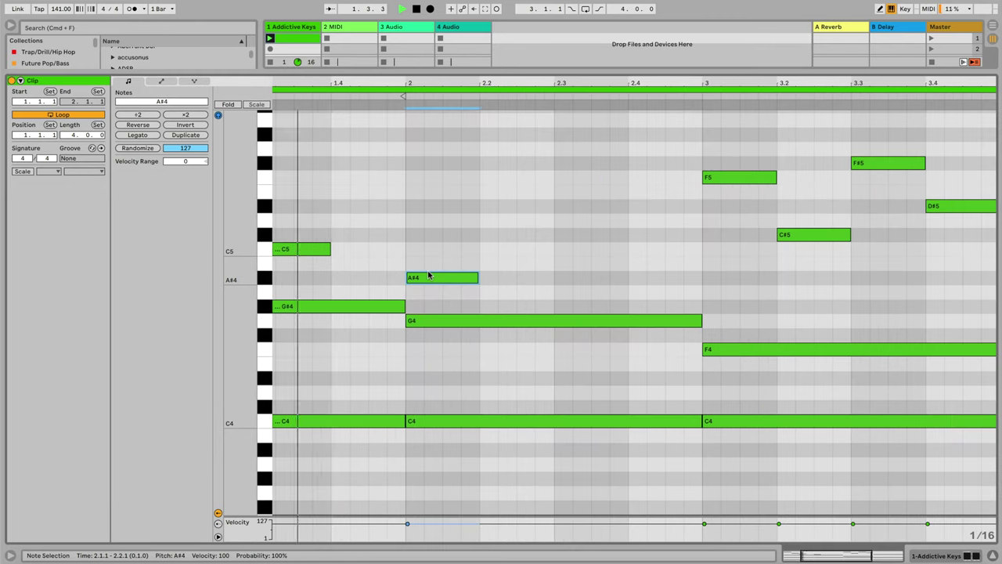
Step: Audition the progression, nudging the A#4 note two sixteenths later
key("space")
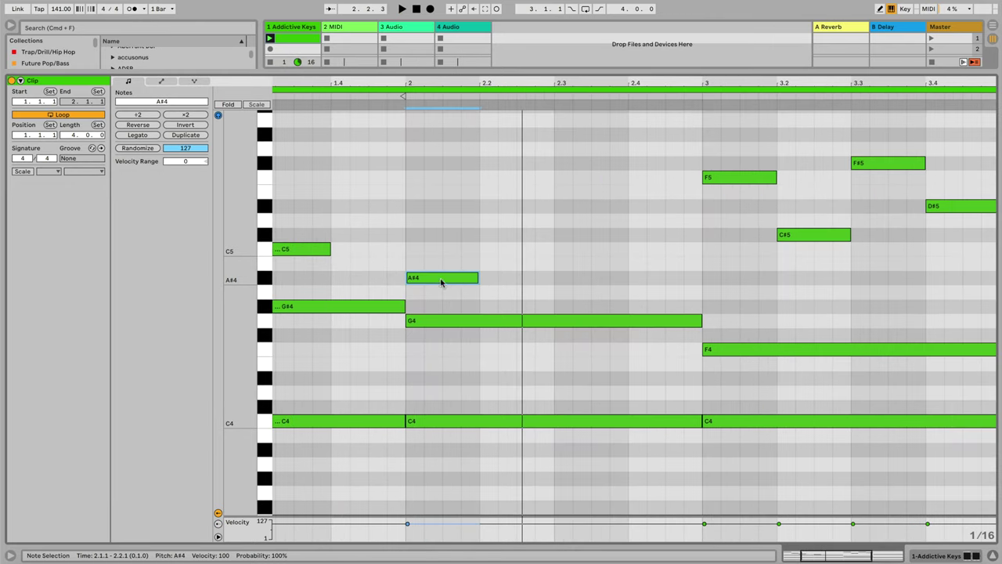
left_click_drag(437, 281, 468, 280)
key("space")
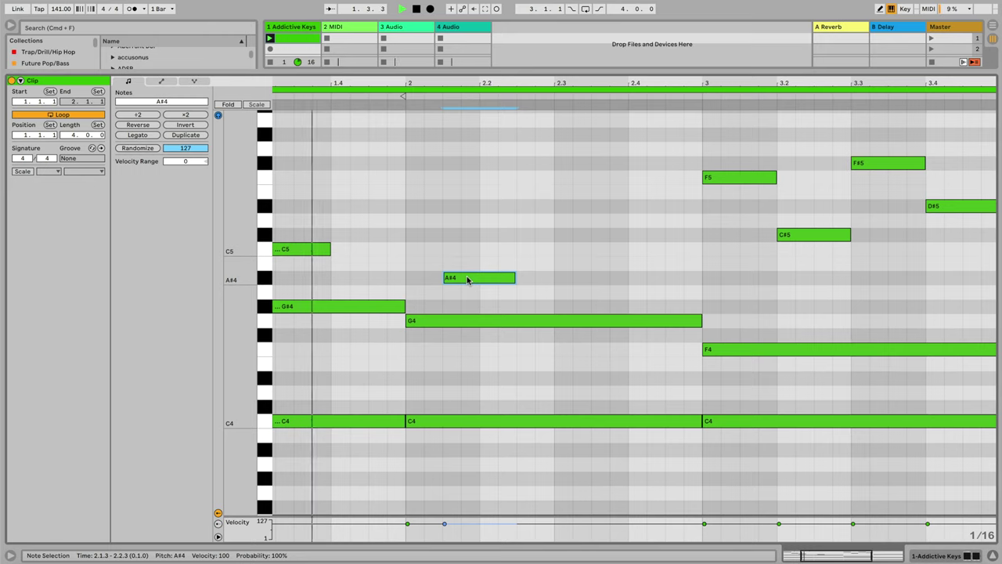
key("space")
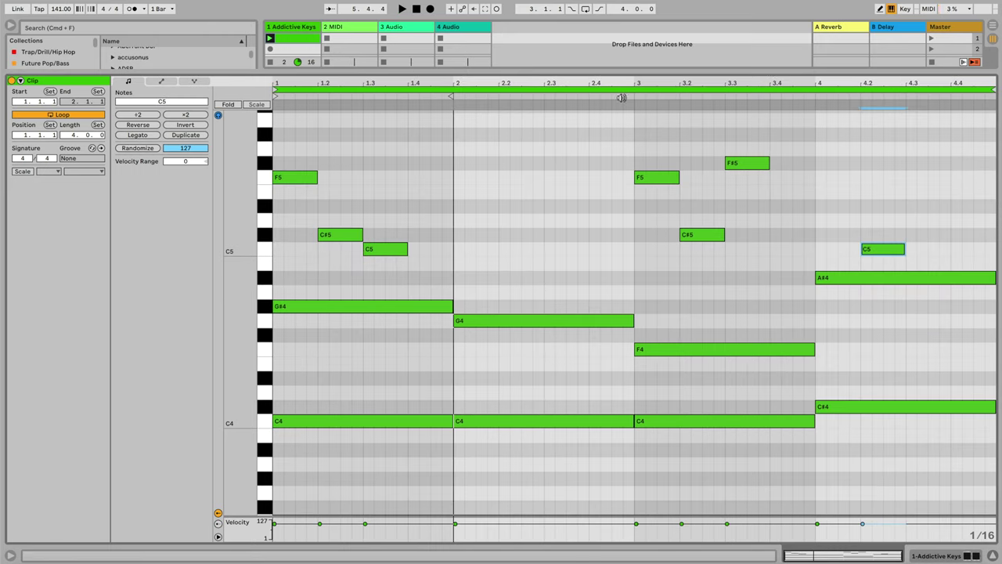
left_click(621, 97)
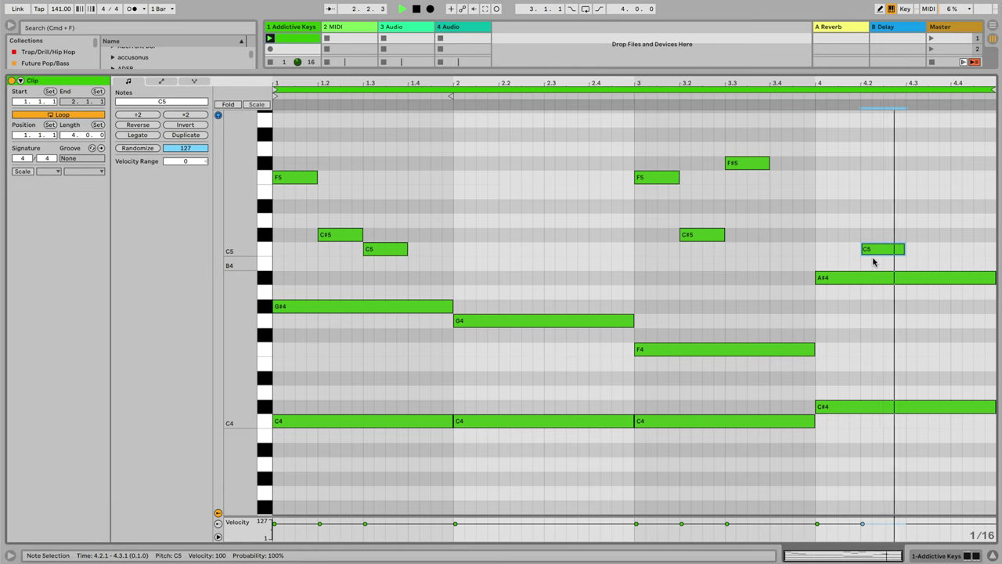
Step: Add a second HalfTime with a 1/4 loop, raise the keys fader, then delete the extra HalfTime
left_click(942, 556)
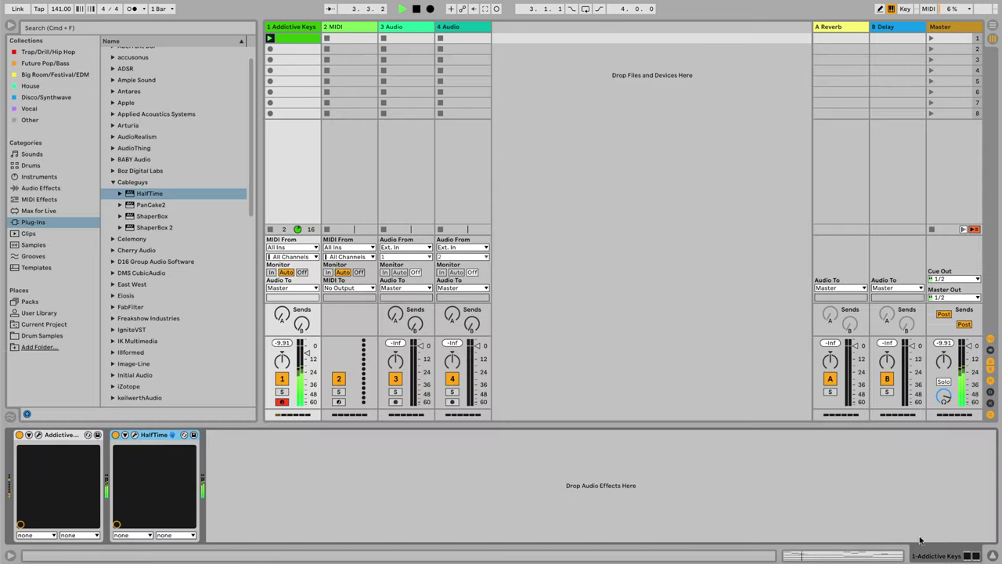
left_click(296, 39)
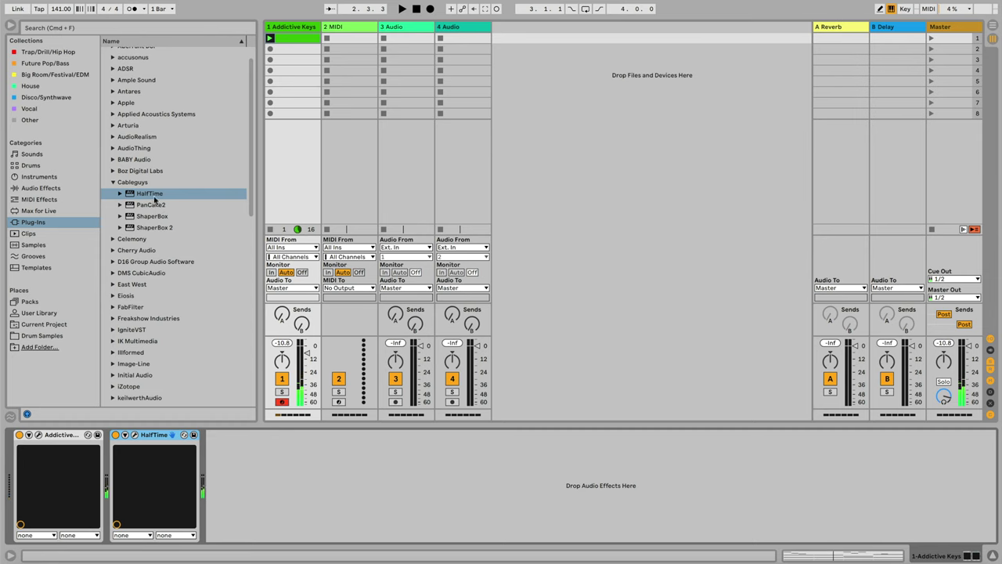
left_click_drag(155, 196, 274, 469)
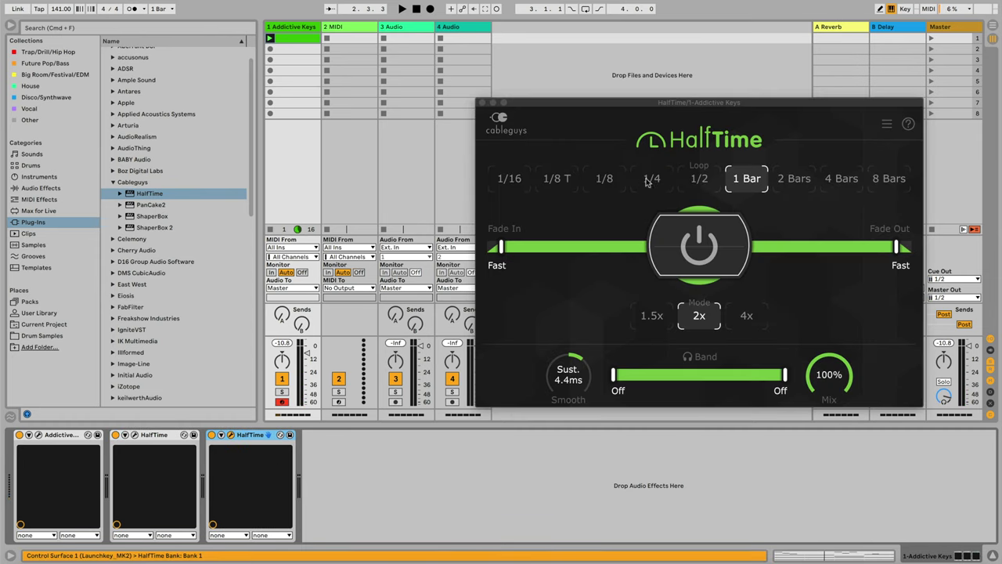
left_click(649, 179)
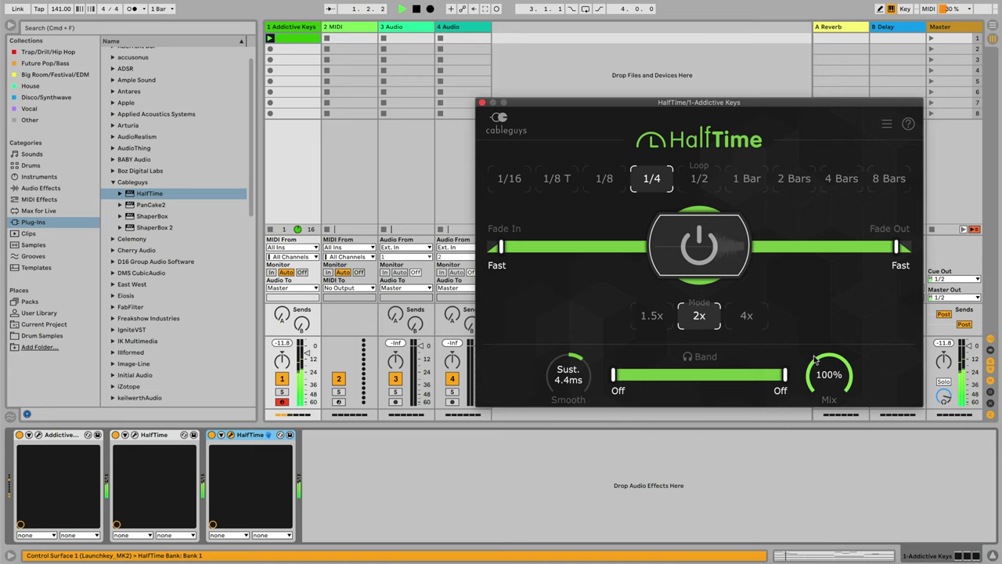
left_click_drag(309, 355, 307, 347)
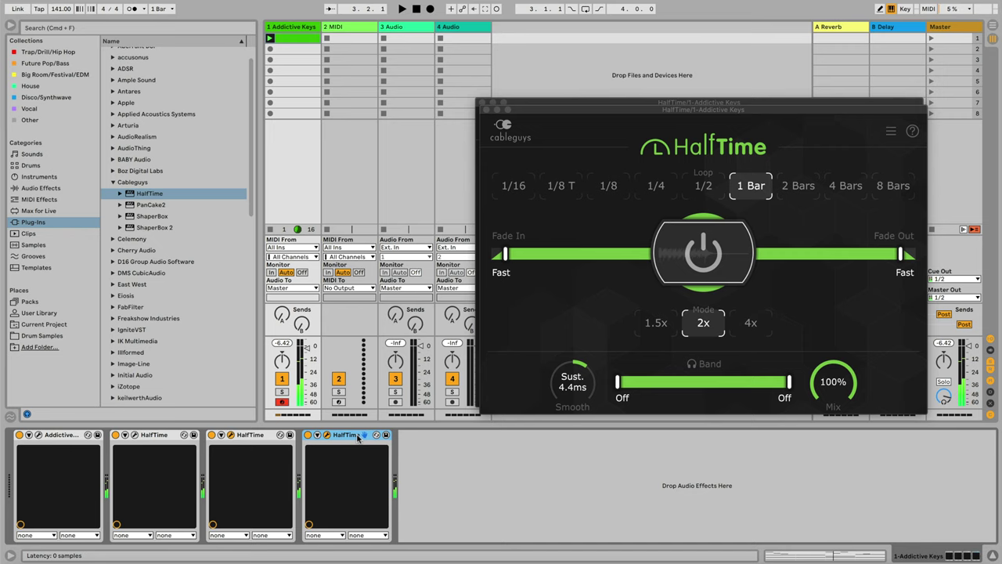
key("Delete")
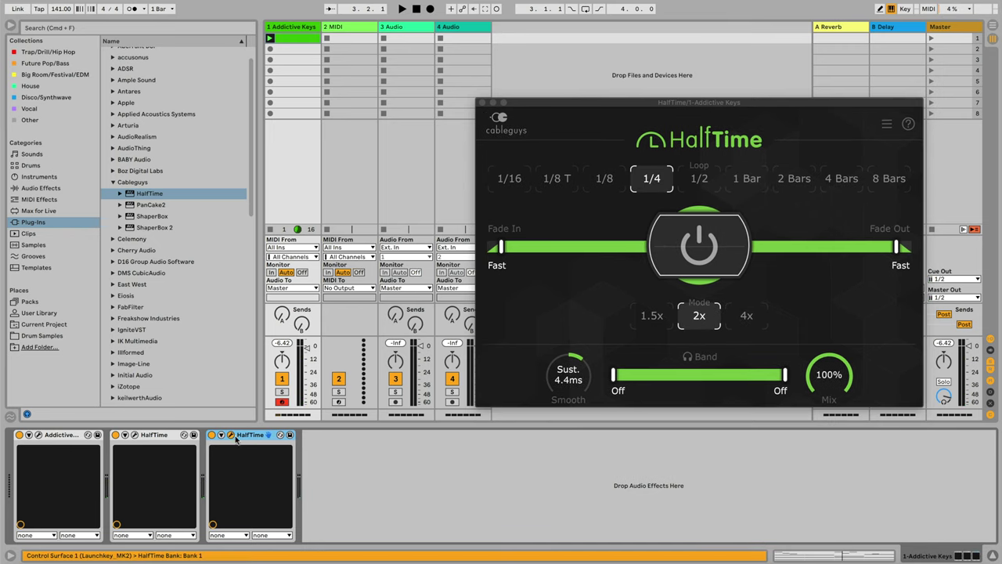
key("space")
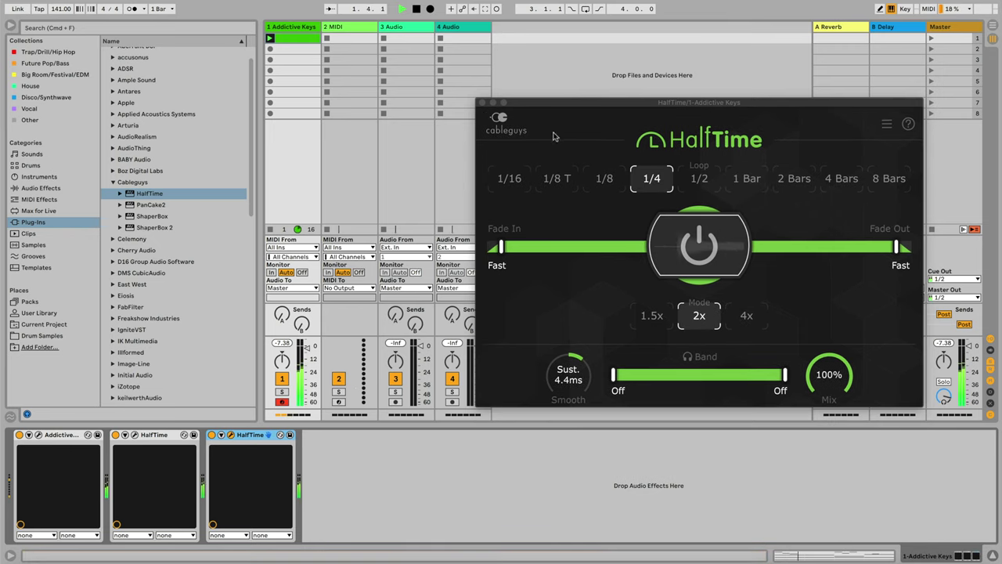
Step: Shift every note up a semitone to span F#3–G5, audition it, and return to Session View
double_click(311, 42)
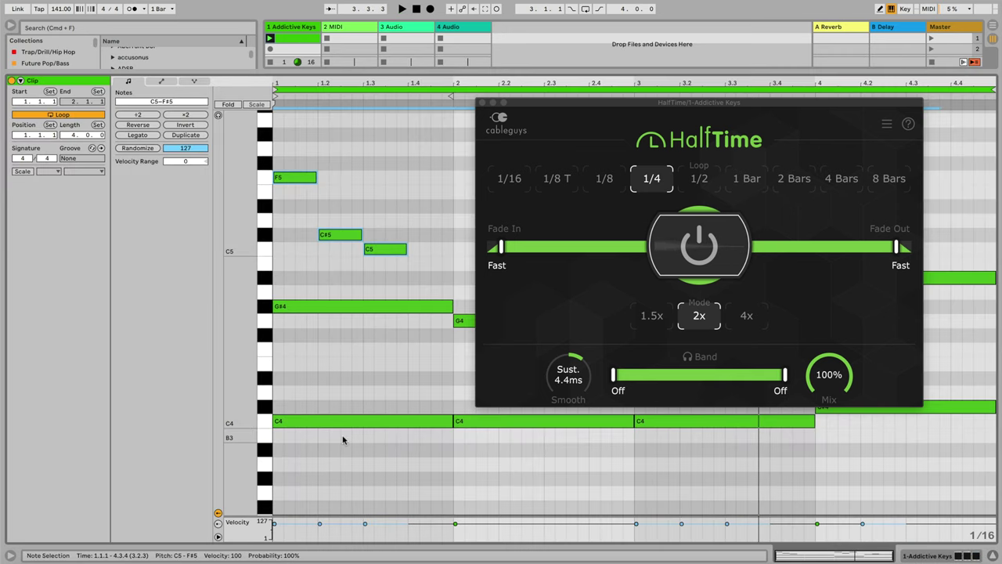
key("super+a")
key("Up")
key("Up")
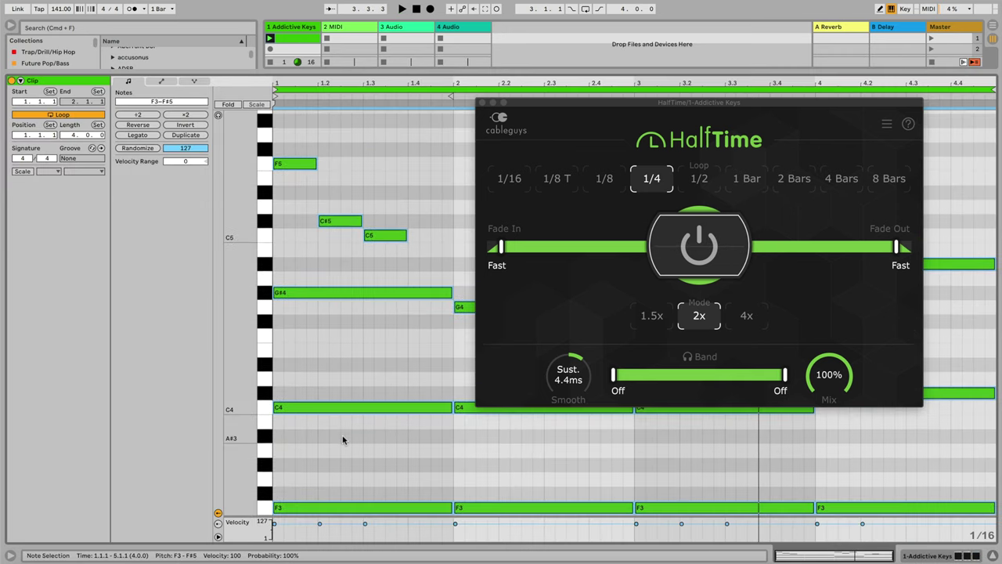
key("space")
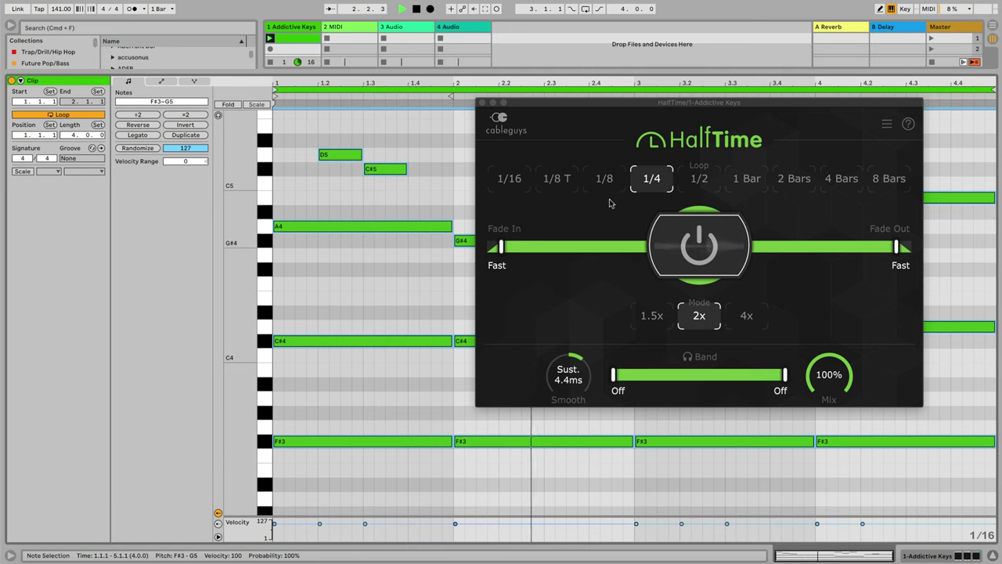
key("shift+Tab")
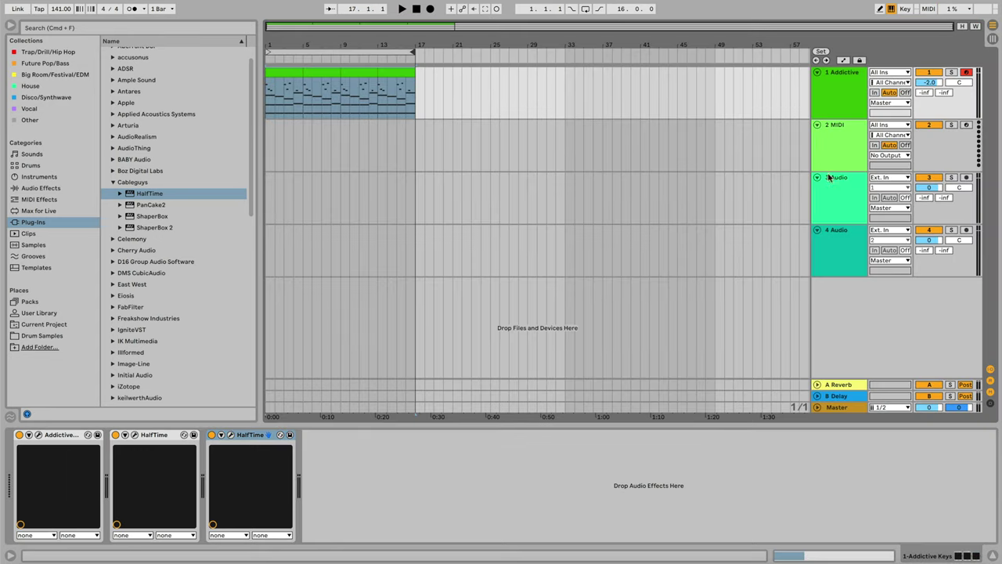
Step: Route audio track 2 from 1-Addictive Keys Post Mixer, monitoring In, and arm it
left_click(846, 202)
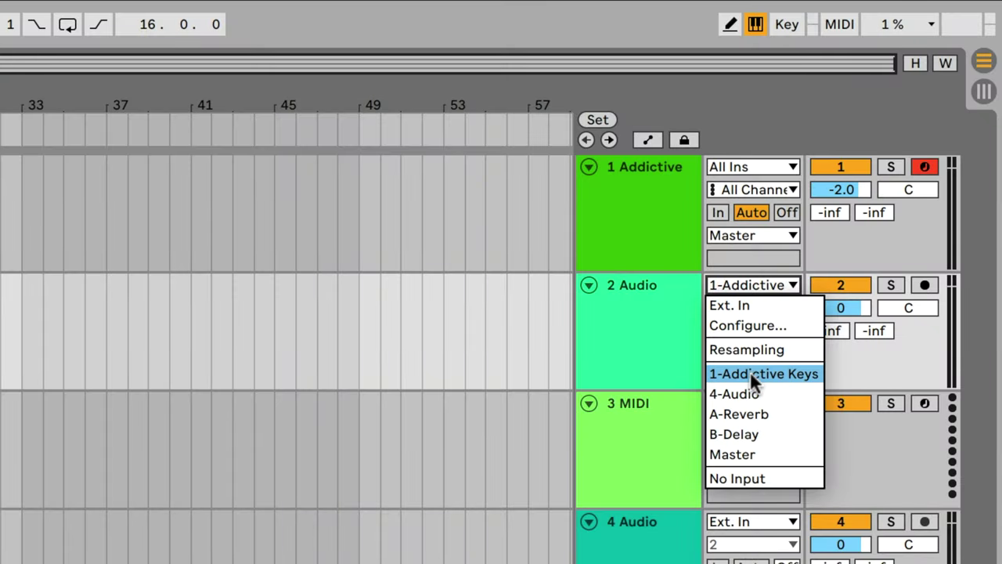
left_click(750, 373)
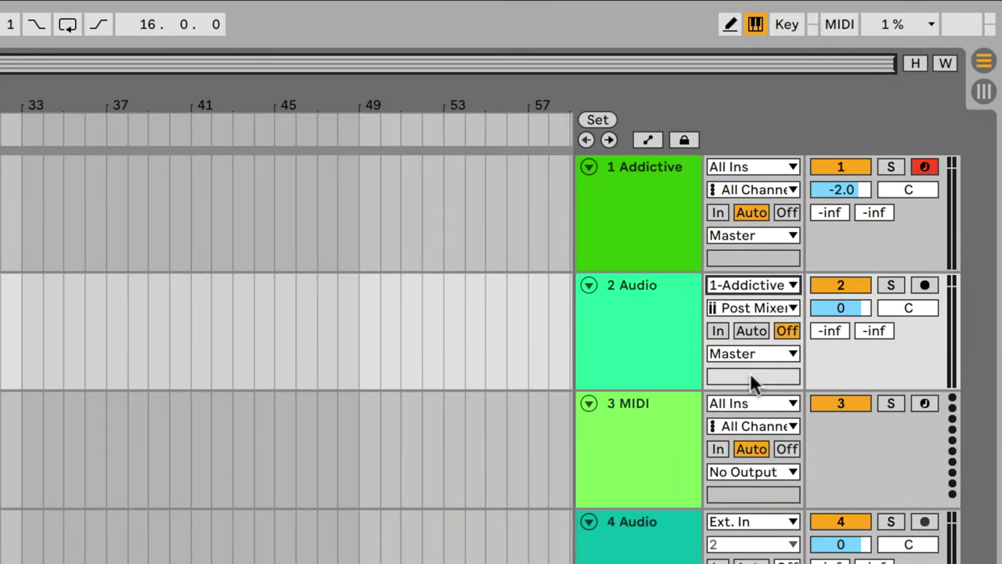
left_click(751, 330)
left_click(716, 329)
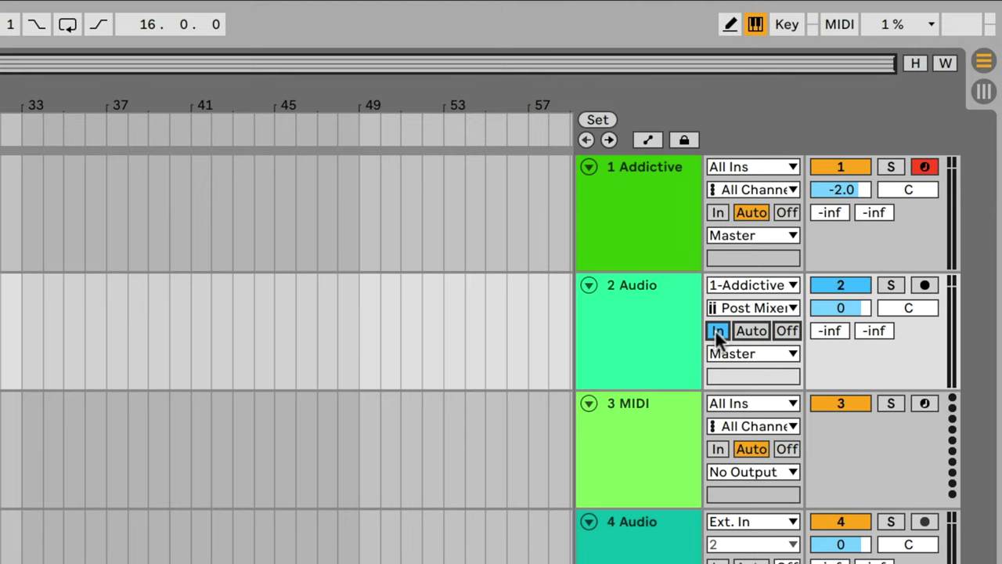
left_click(848, 285)
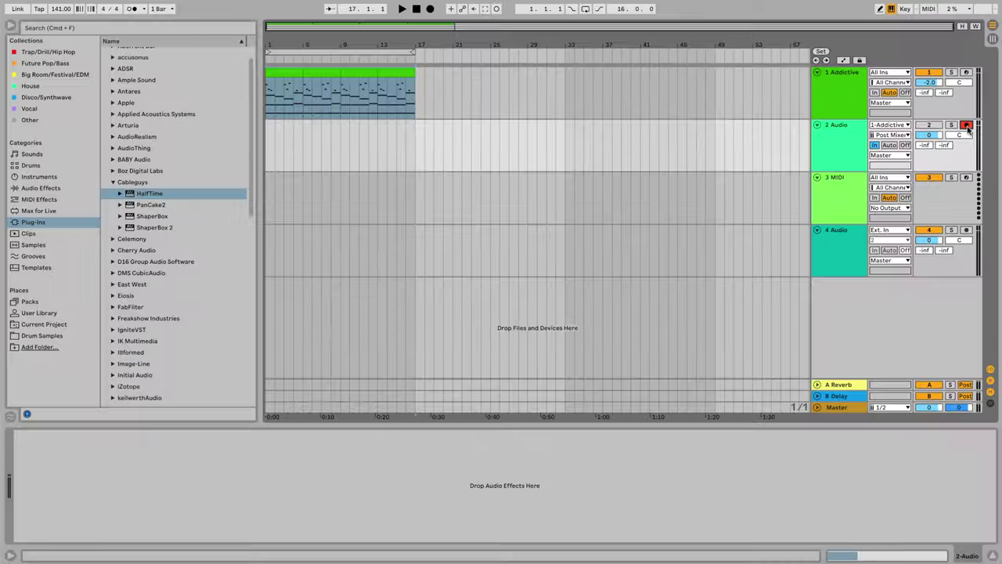
Step: From 1.1.1, resample 16 bars of the processed piano onto track 2, then re-enable track 2
left_click(416, 7)
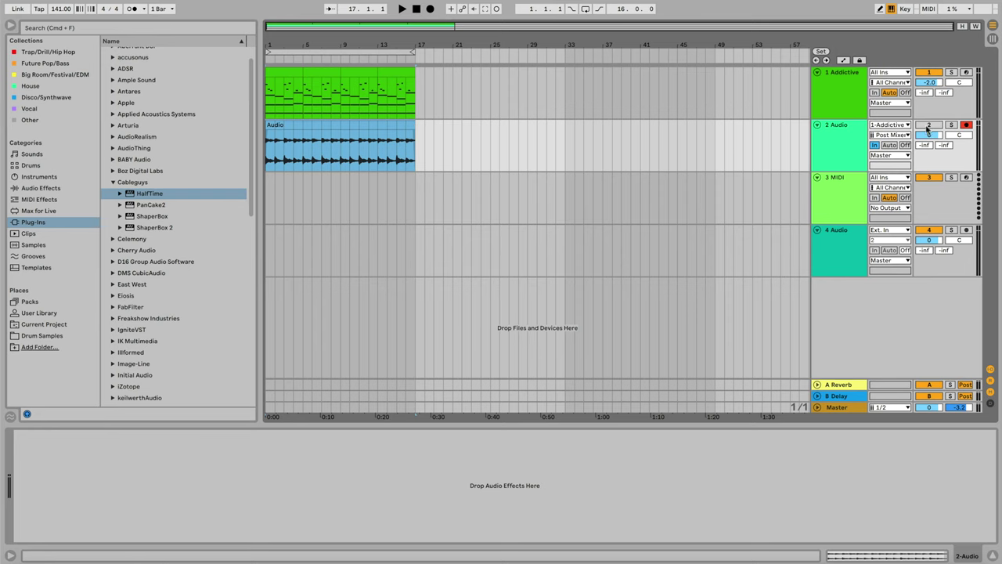
left_click(929, 126)
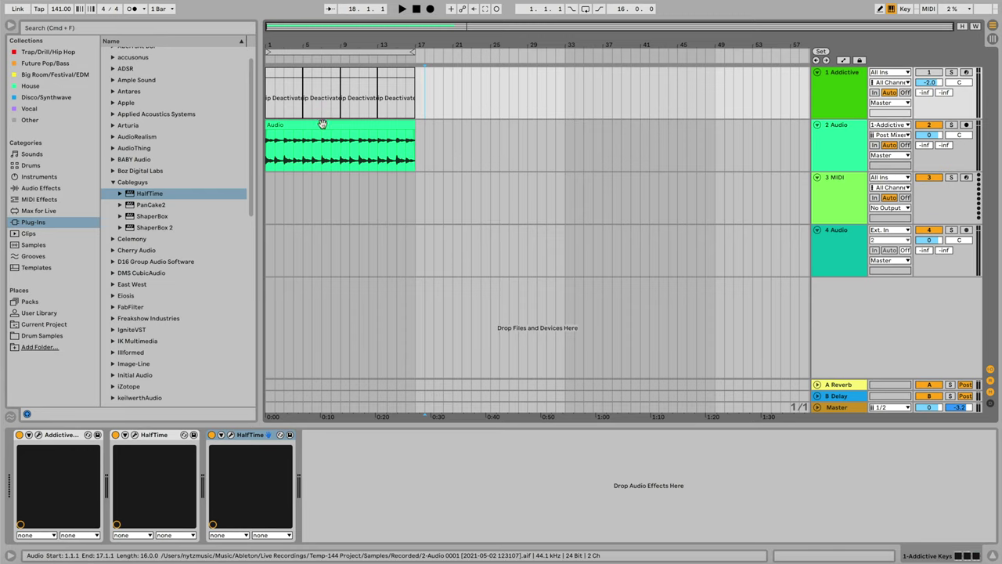
Step: Select the recorded Audio clip and drag track 2's header taller to enlarge its waveform
left_click(322, 124)
left_click_drag(840, 169, 840, 222)
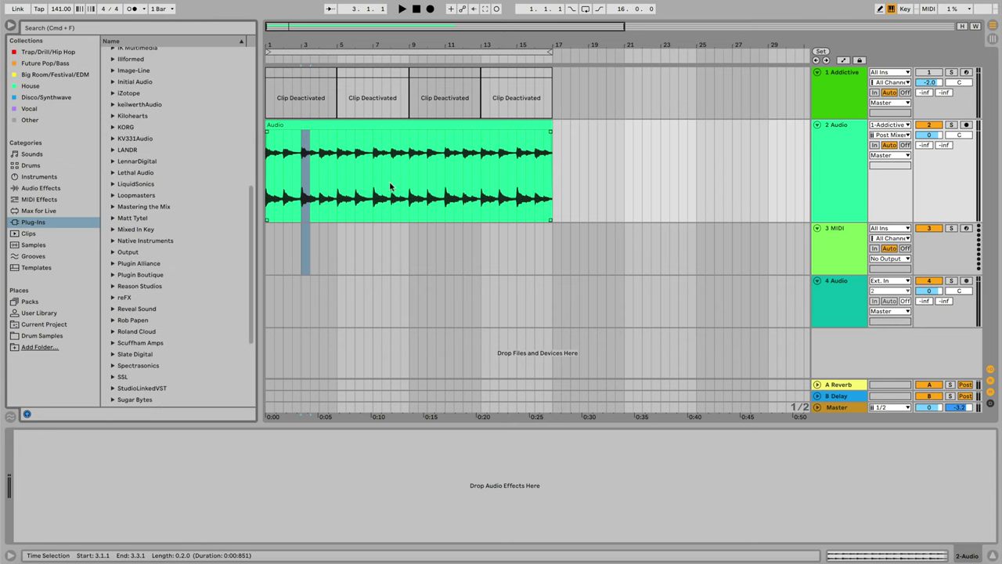
scroll(188, 269, "down", 4)
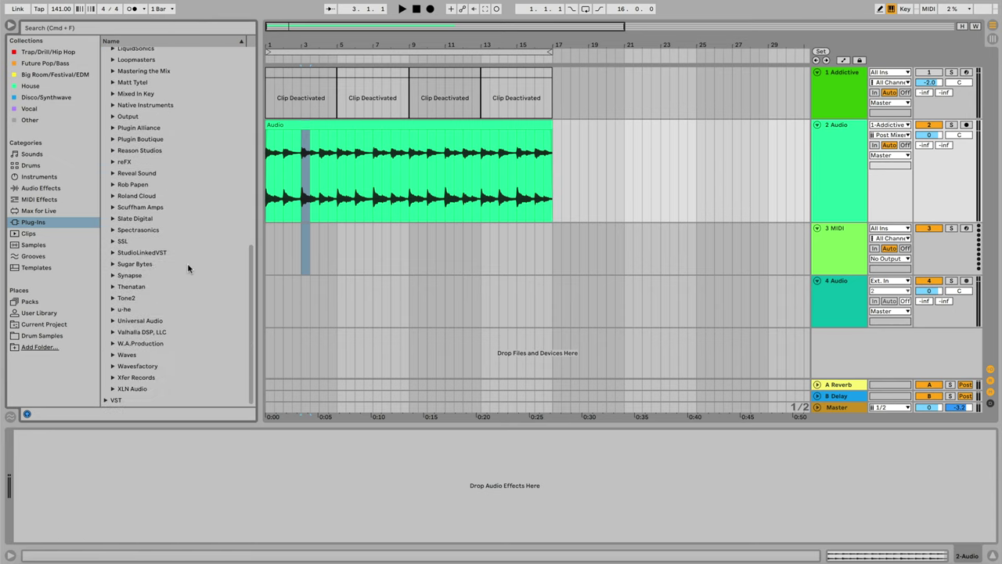
Step: Load RC-20 Retro Color from the XLN Audio plug-ins onto the 2 Audio track
left_click(131, 390)
left_click(177, 389)
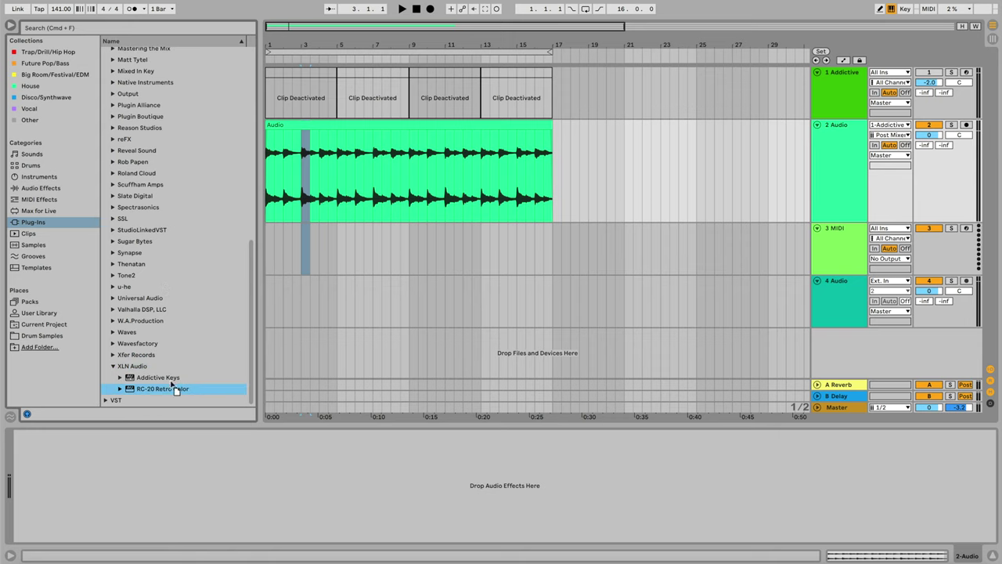
left_click_drag(343, 196, 344, 199)
Step: While playing, adjust RC-20's Noise, turn Noise Follow fully up, and settle Wobble around 31%
key("space")
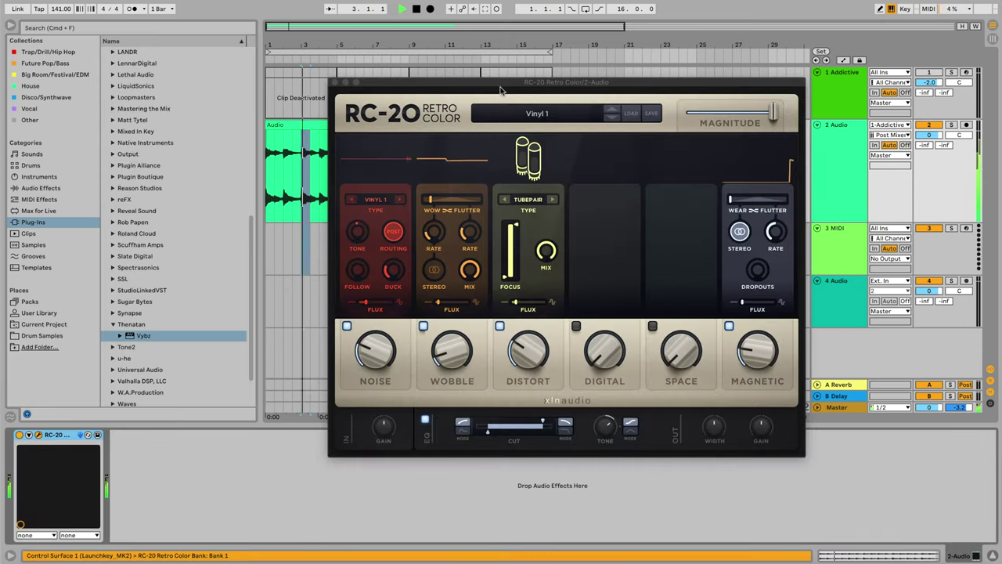
left_click_drag(485, 82, 400, 80)
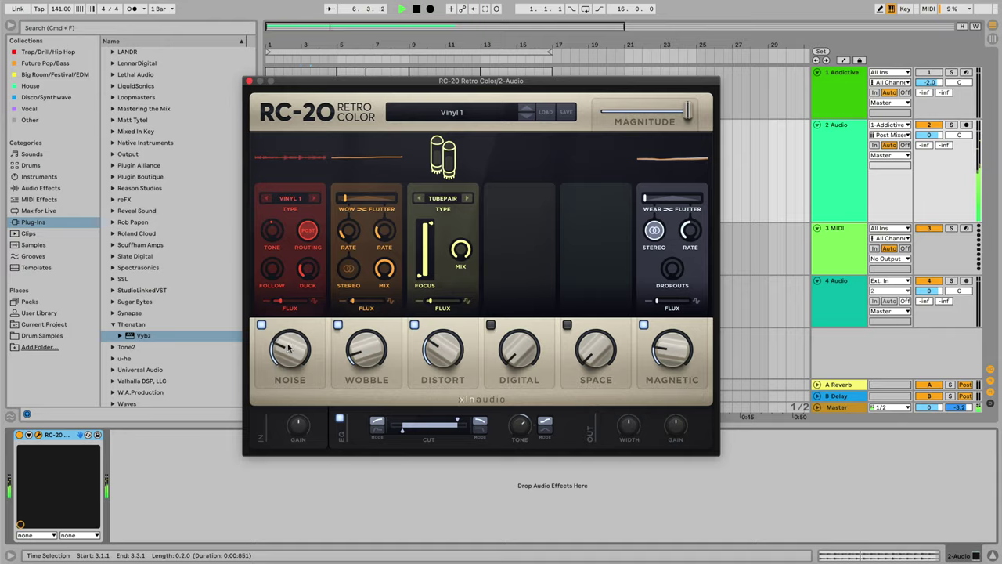
left_click(288, 352)
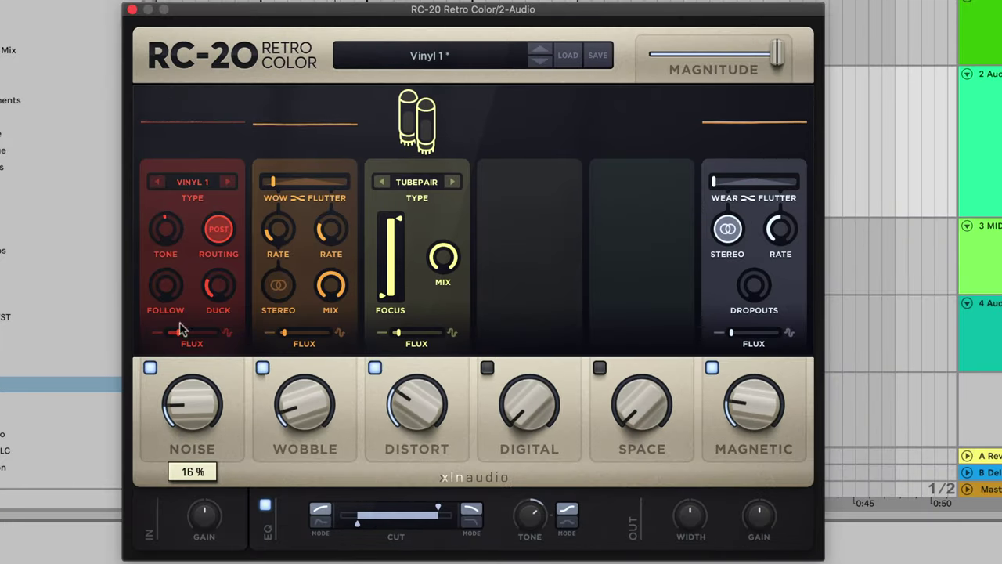
left_click_drag(166, 286, 188, 74)
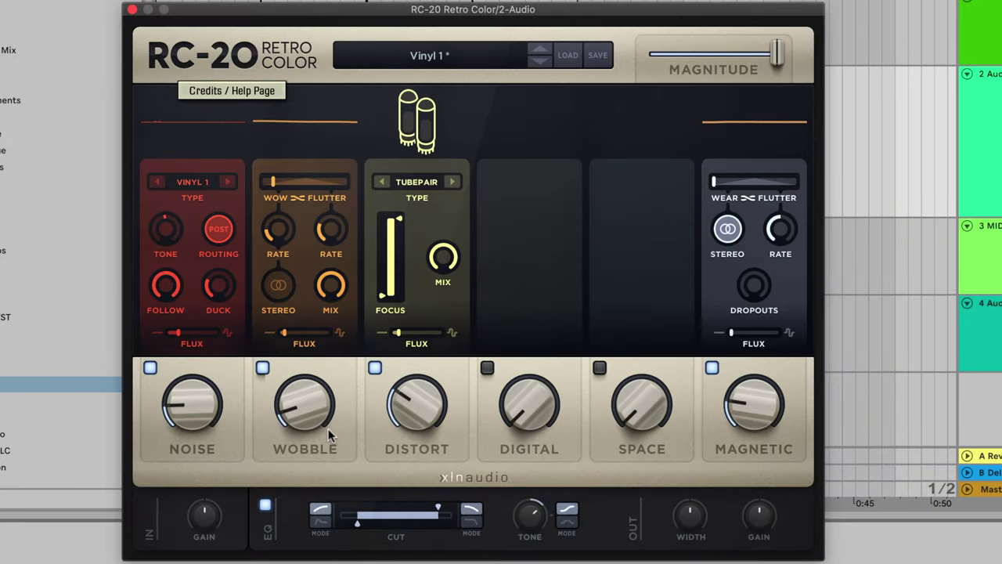
left_click_drag(307, 410, 342, 298)
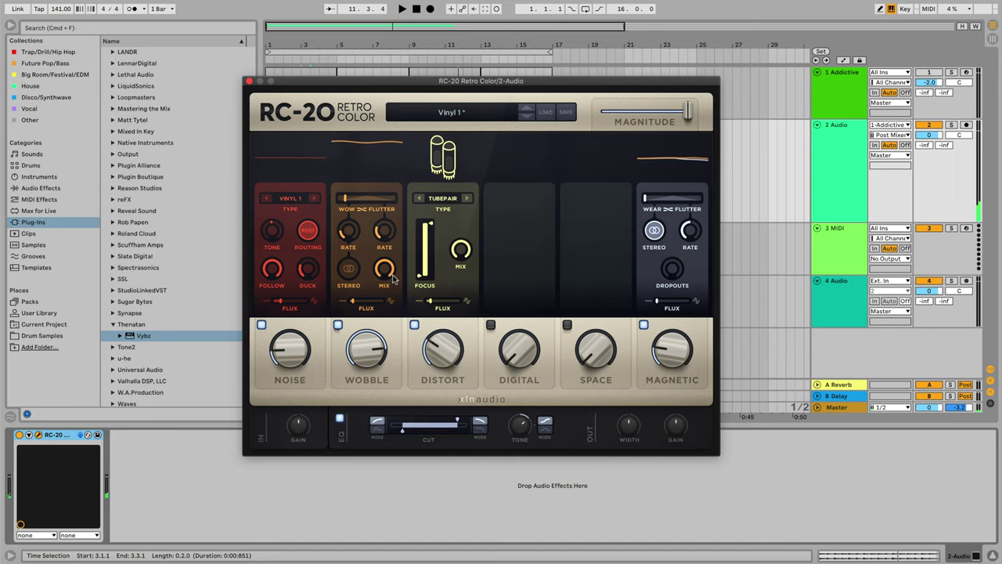
left_click_drag(337, 393, 332, 455)
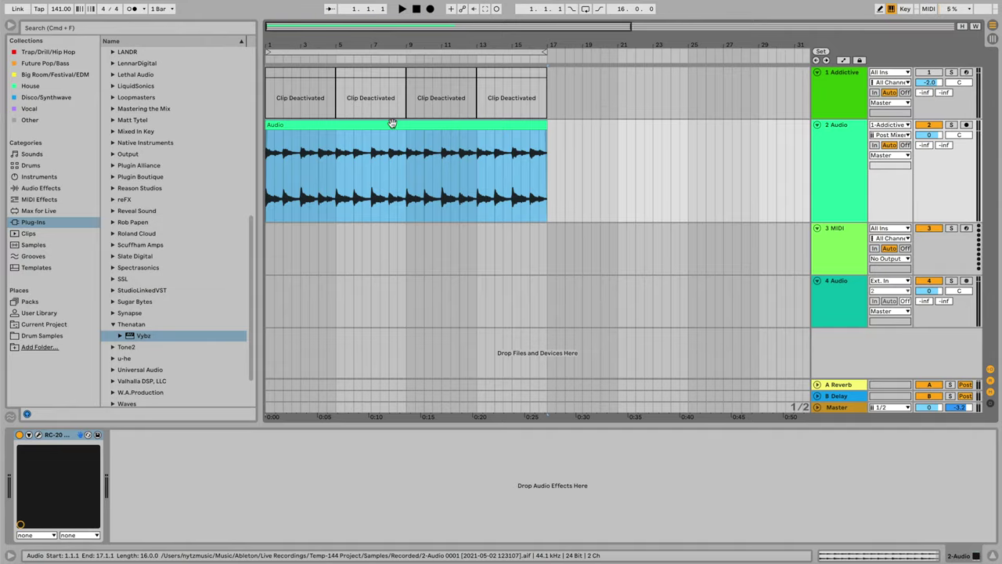
Step: Open the recorded clip's waveform and lower its Transient Envelope from 100 to 82
double_click(365, 123)
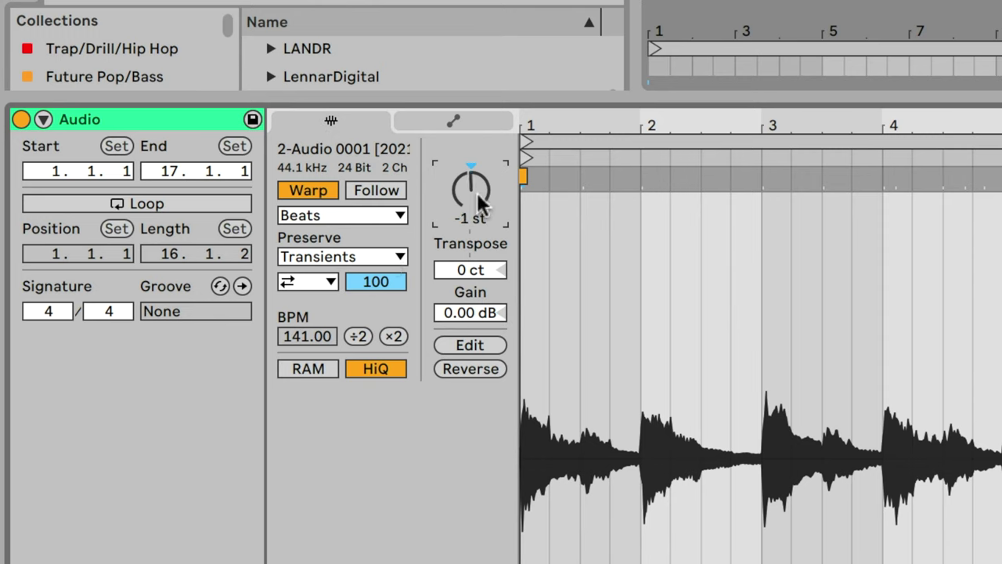
left_click_drag(381, 288, 390, 291)
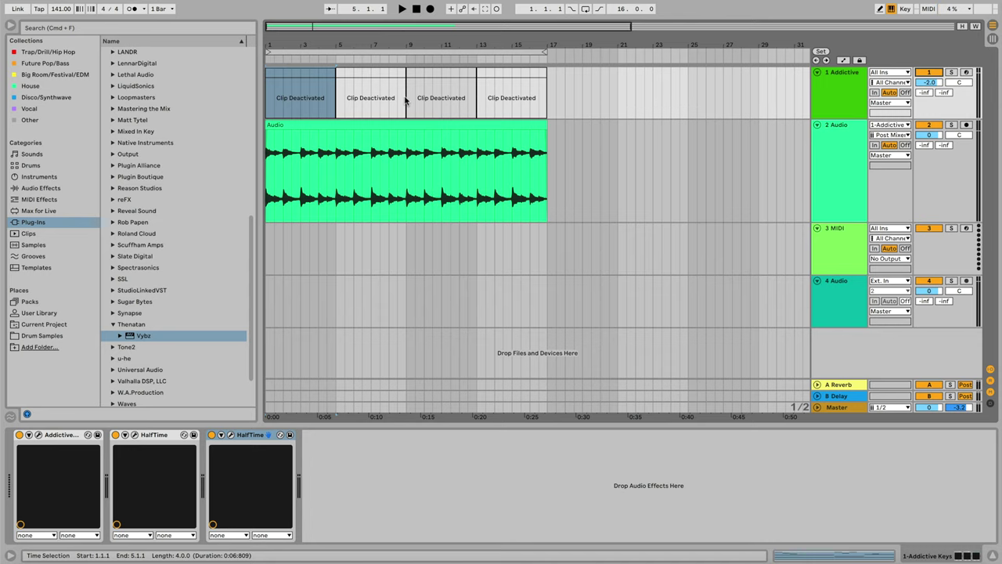
Step: Show the audio clip full-size, return to Arrangement, and reactivate the first MIDI clip with 0
double_click(358, 127)
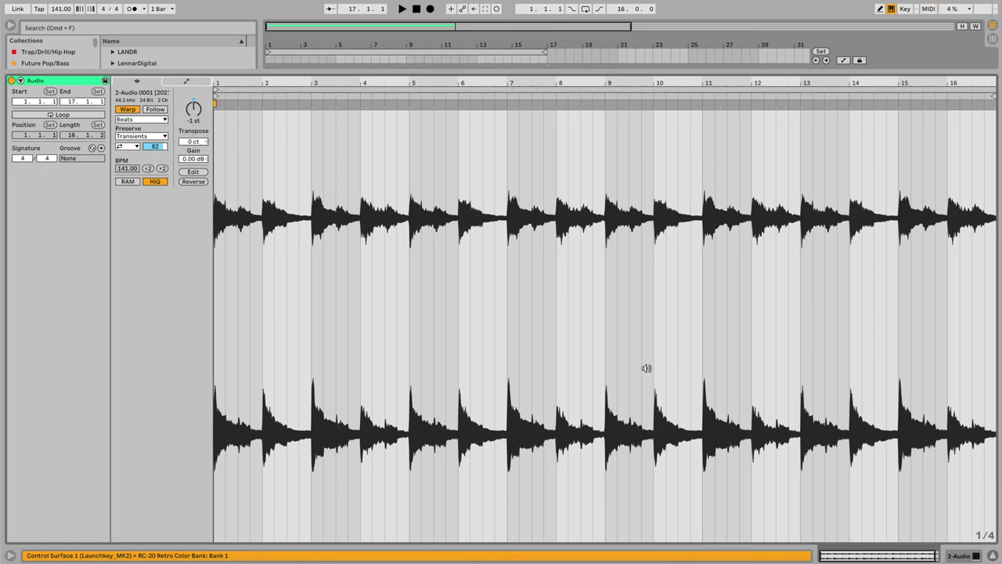
left_click(970, 556)
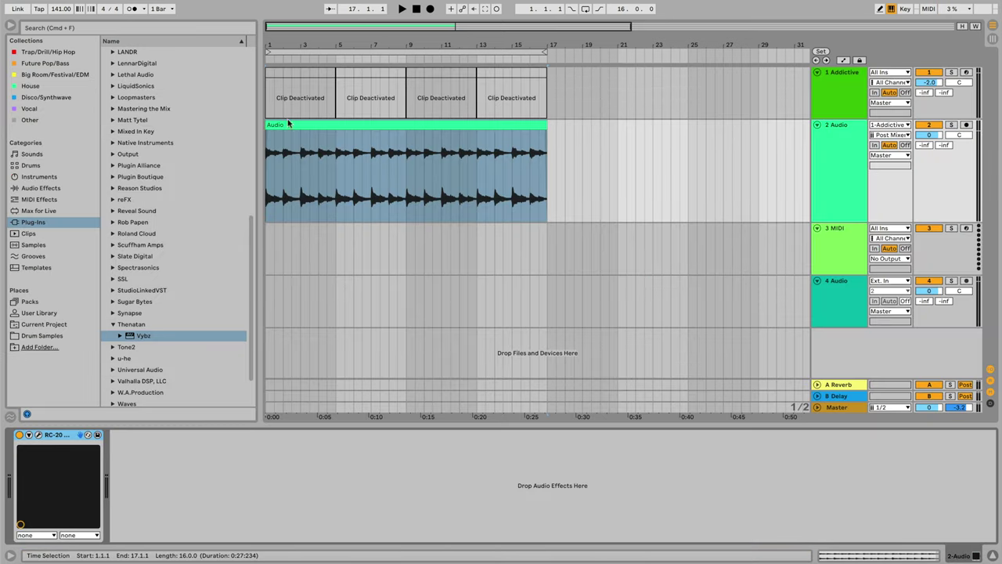
left_click(285, 74)
key("0")
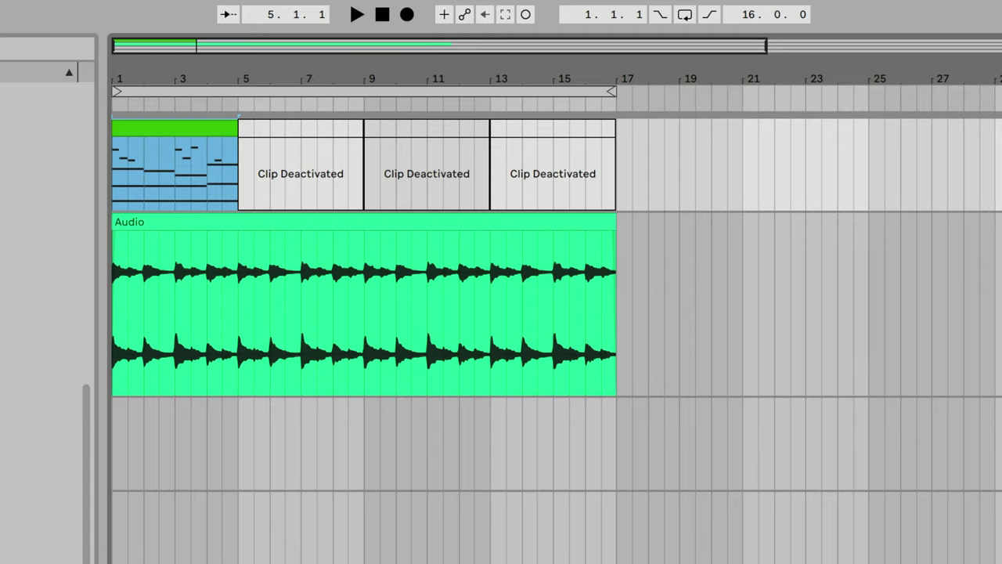
Step: Play and stop the arrangement twice from bar 1 to audition the chords with the piano audio
key("space")
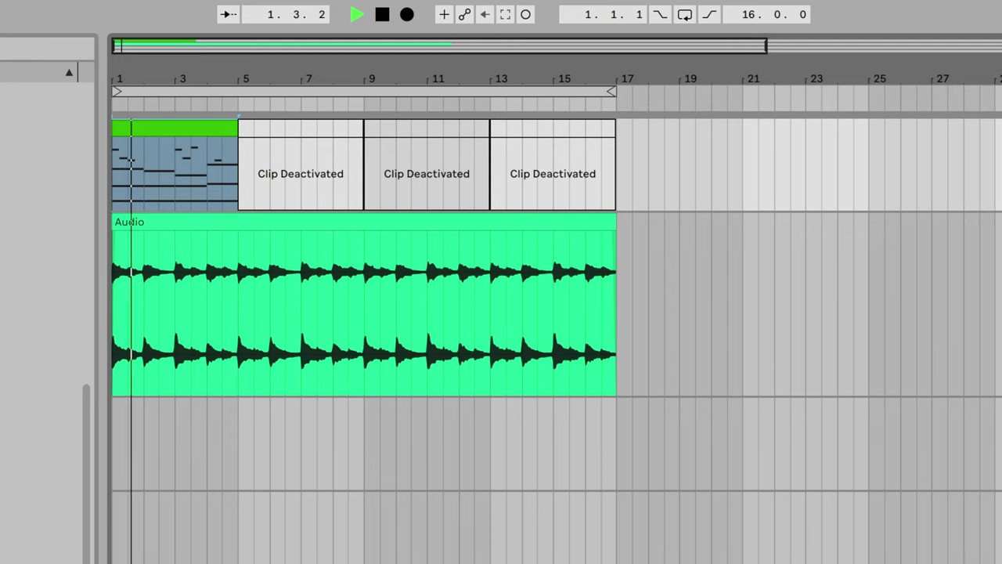
key("space")
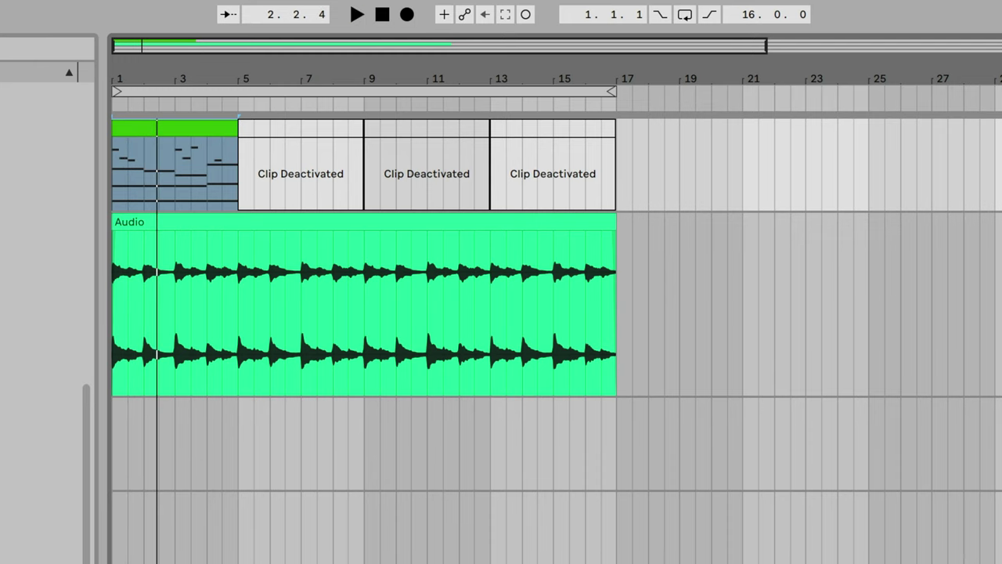
key("space")
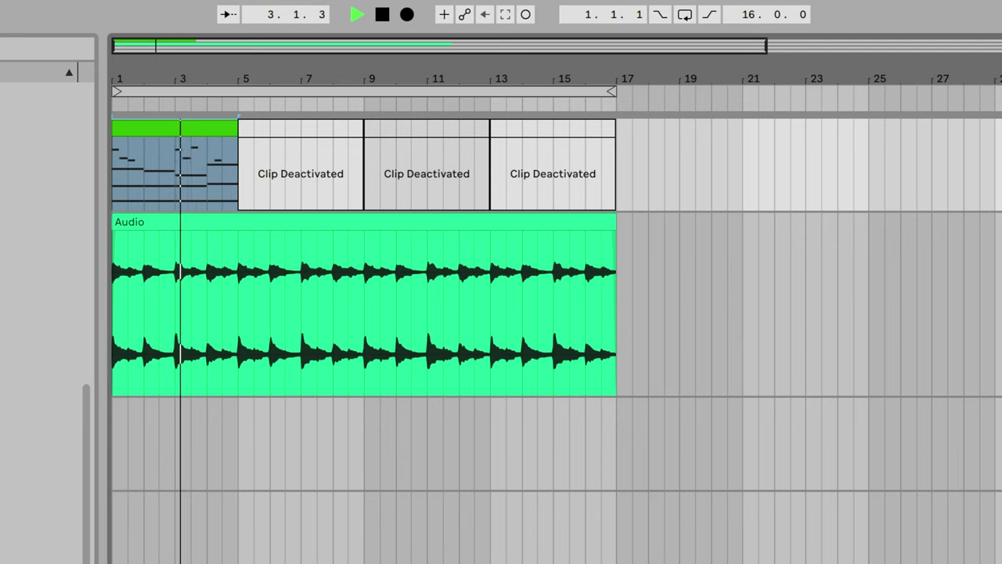
key("space")
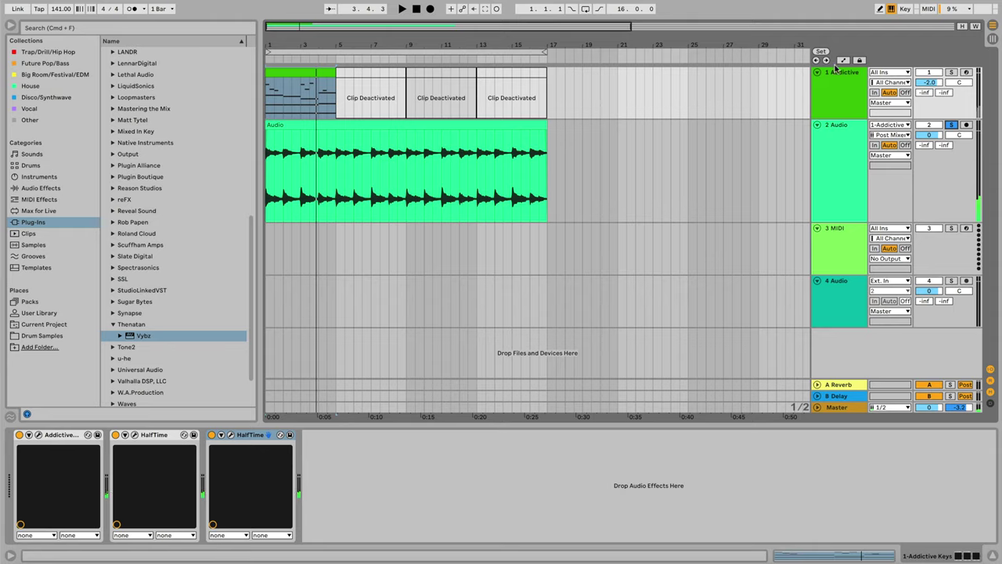
Step: Transpose all notes in the first MIDI clip down one semitone
double_click(302, 70)
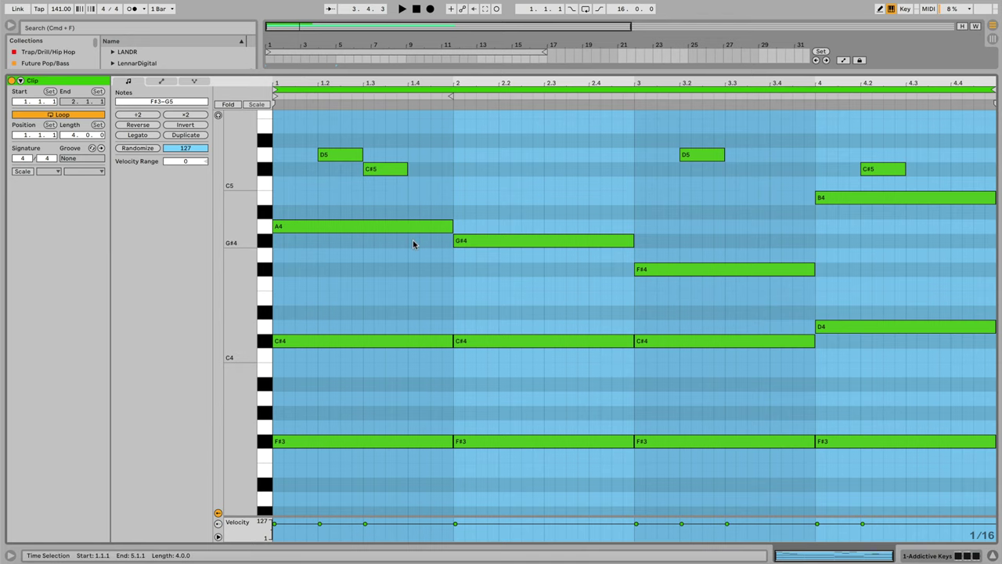
key("super+a")
key("Down")
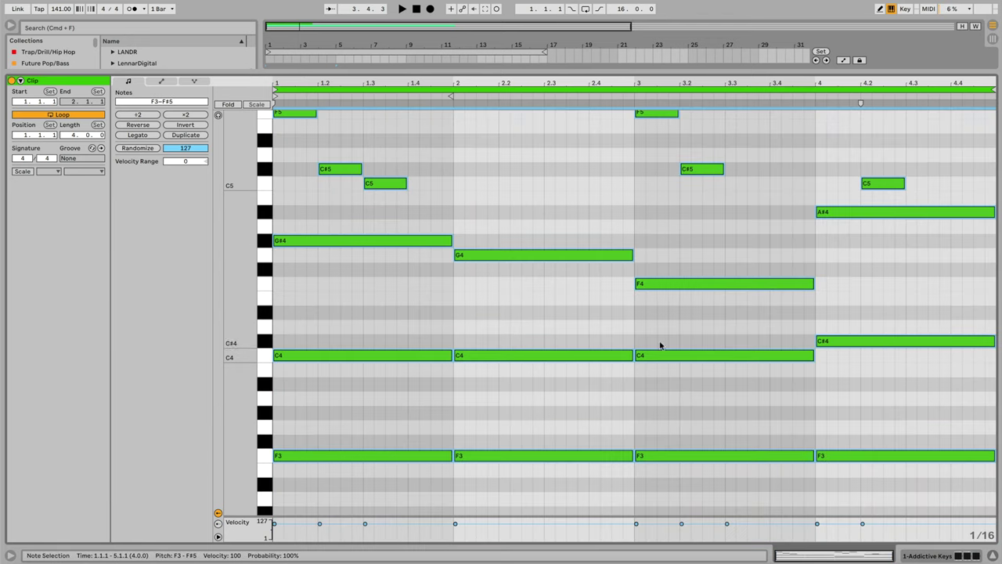
left_click(933, 557)
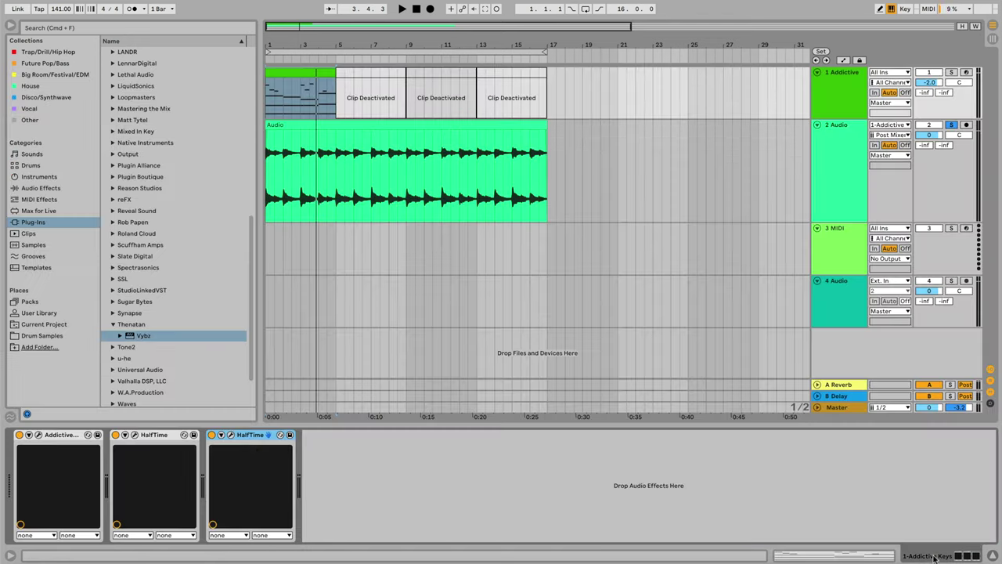
Step: Colour the first MIDI clip cyan and select the deactivated clip at bars 5–9
right_click(324, 73)
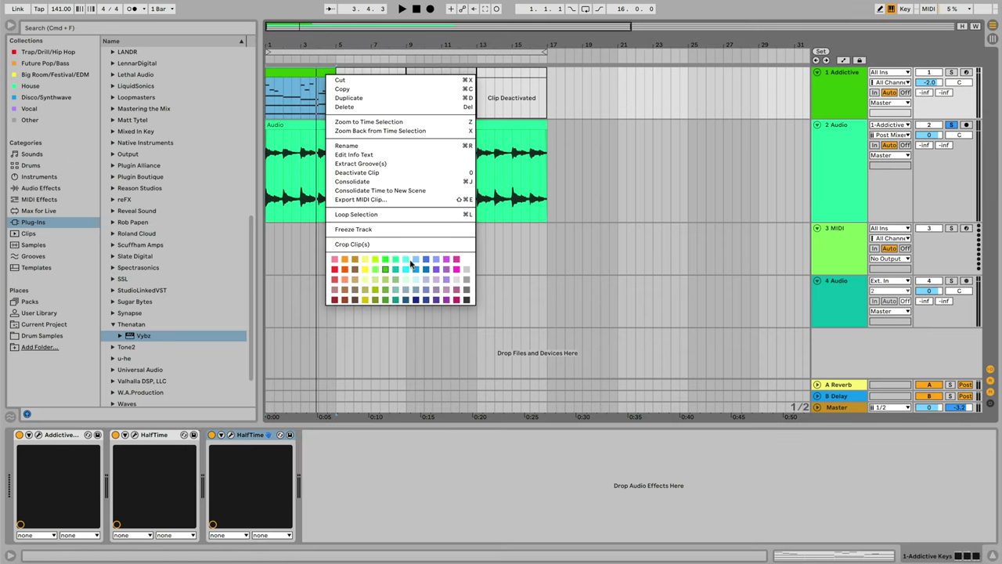
left_click(407, 253)
left_click(368, 74)
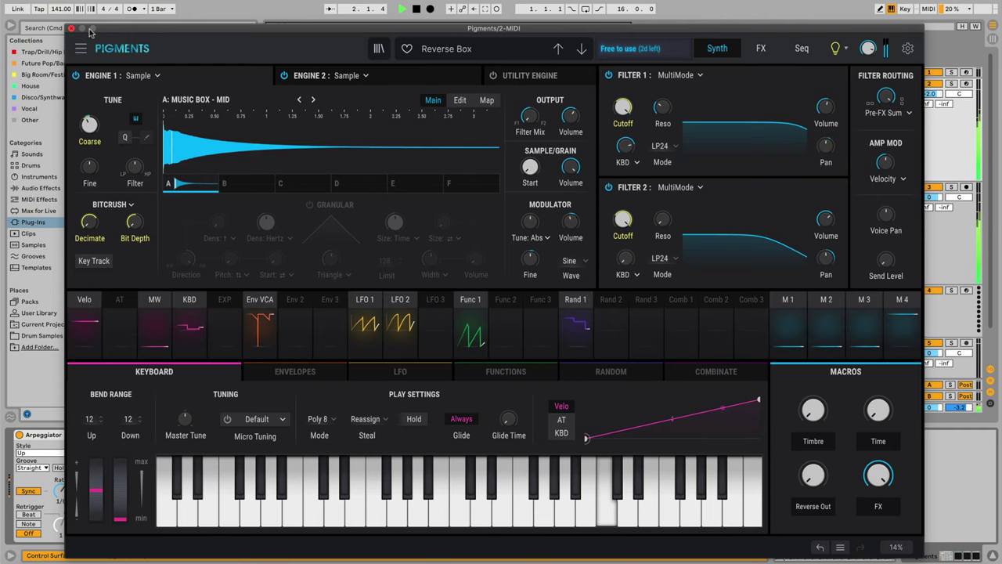
Step: Close the Pigments plug-in window with Cmd+Alt+P
key("super+alt+p")
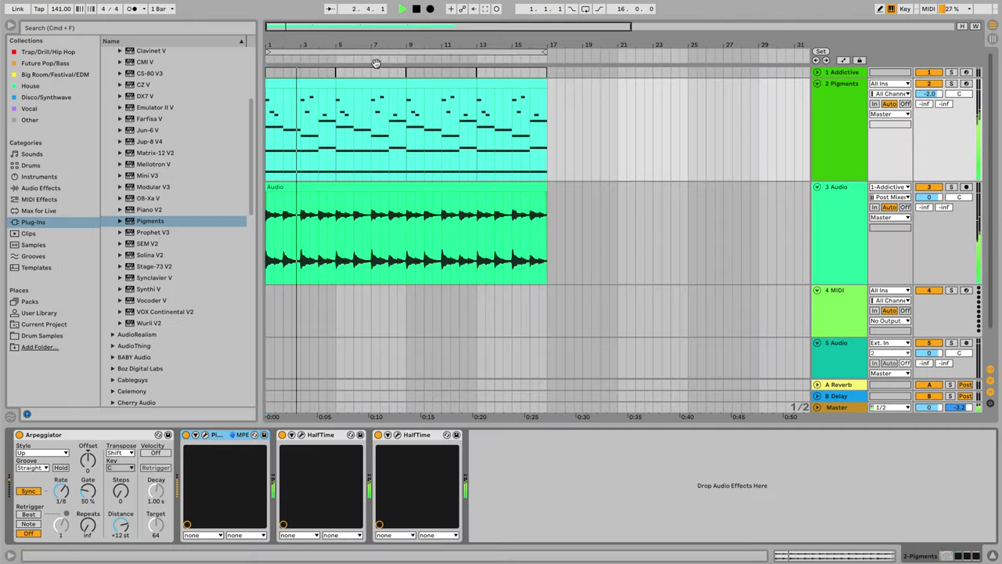
Step: Check the Pigments clip's notes, set the Pigments track to -0.4 dB, and move the selection to bars 5–9
double_click(316, 83)
key("shift+Tab")
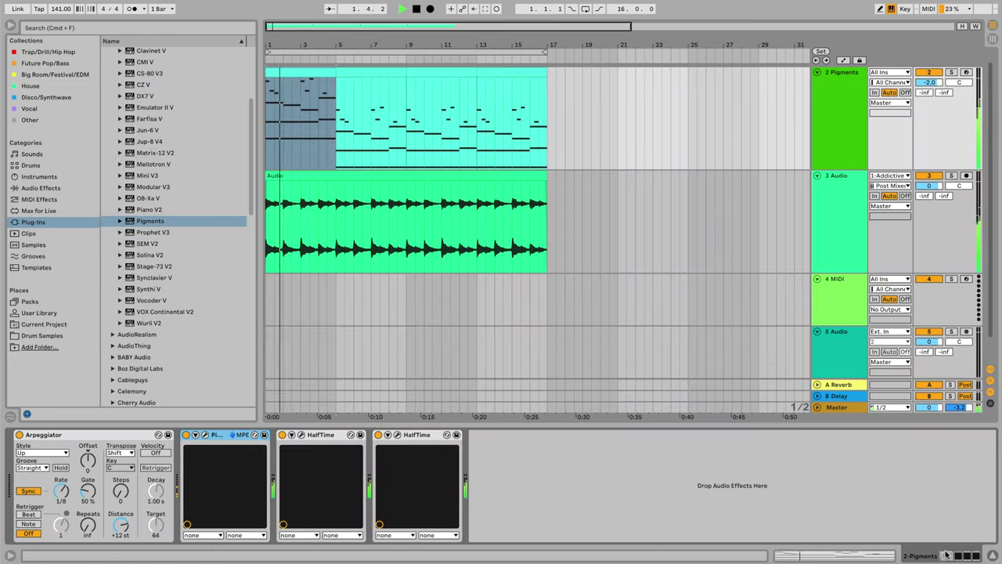
left_click_drag(928, 82, 928, 76)
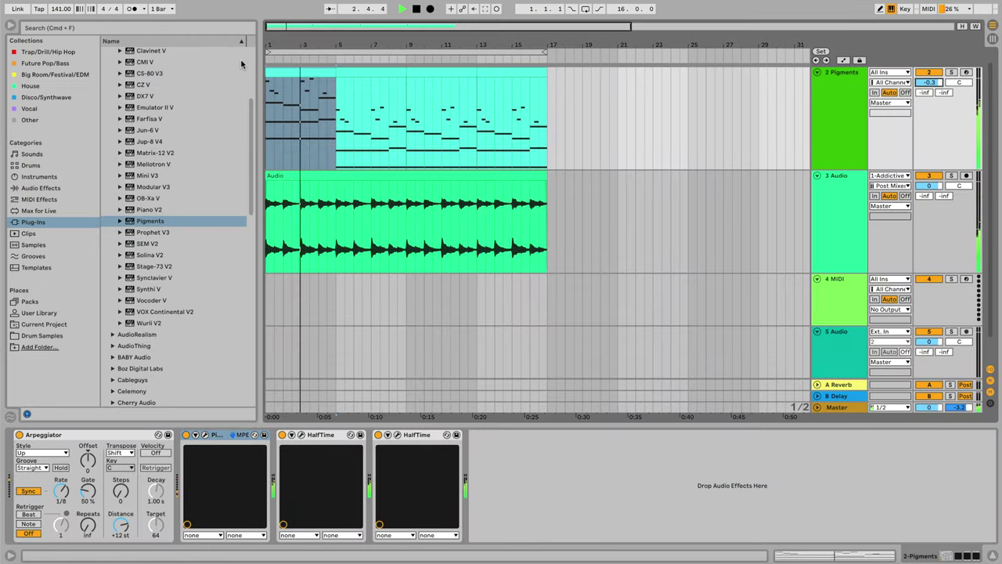
key("Right")
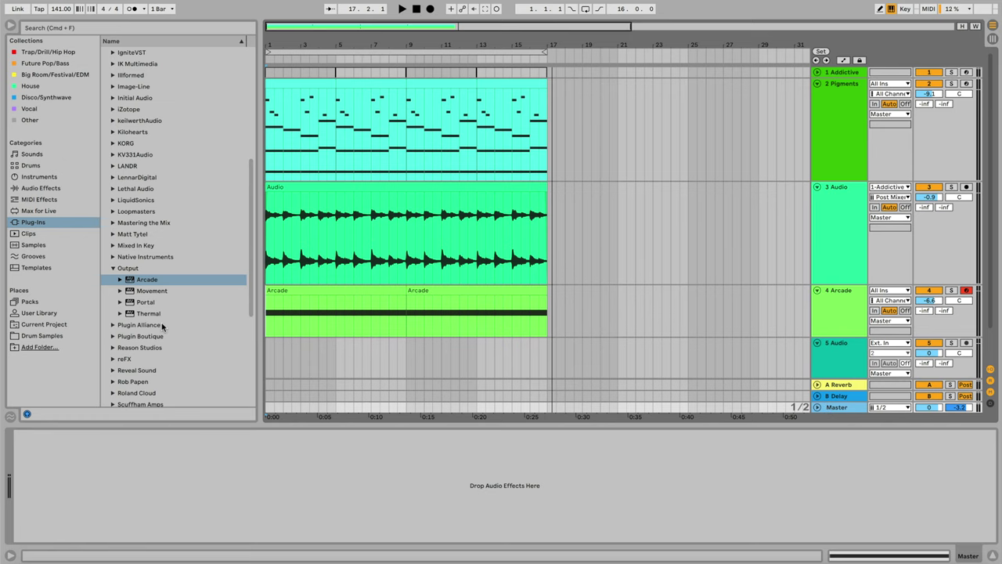
Step: Load Portal and HalfTime onto the Master track, placing HalfTime before Portal
scroll(162, 328, "down", 3)
scroll(171, 270, "up", 10)
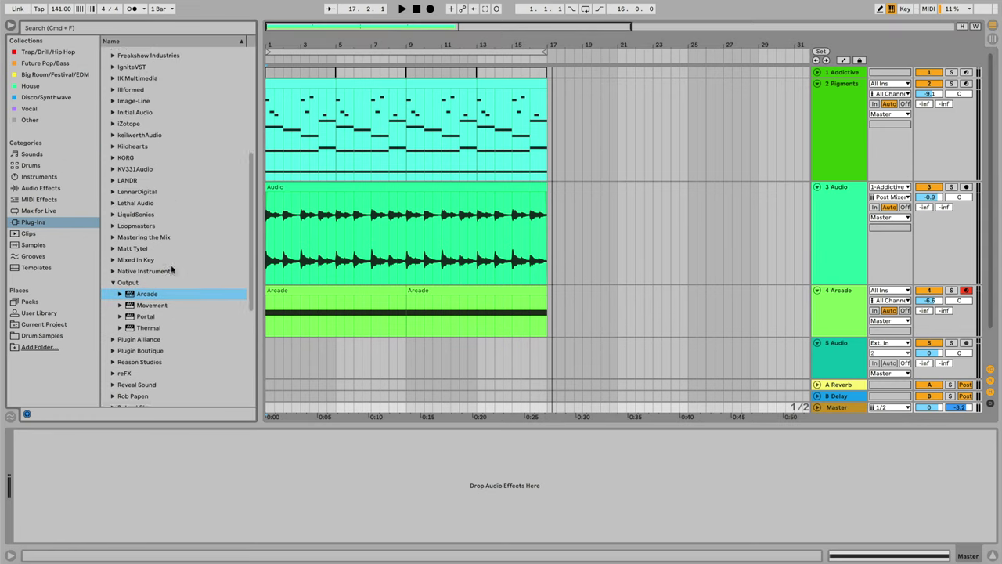
scroll(171, 271, "down", 11)
scroll(171, 270, "down", 2)
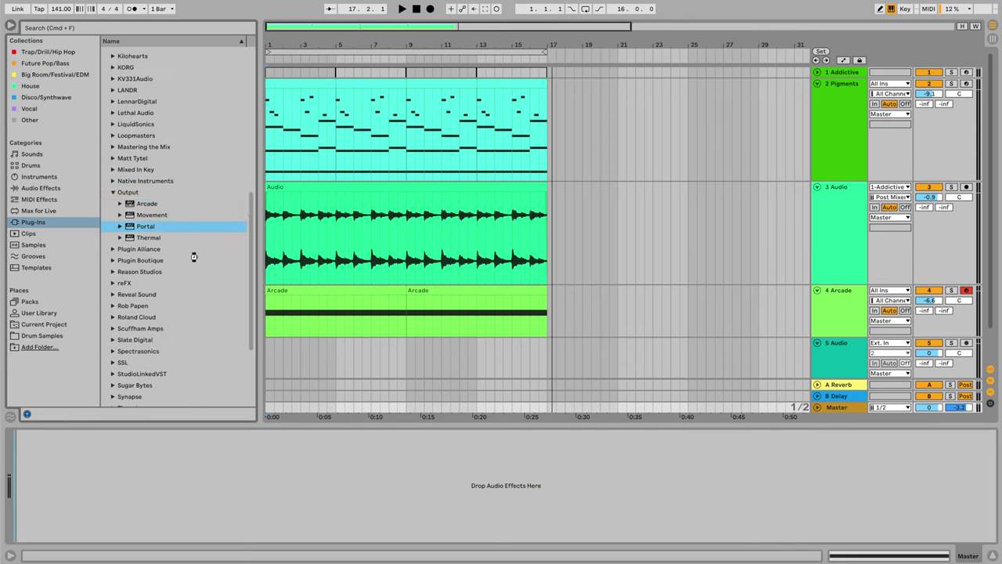
key("Return")
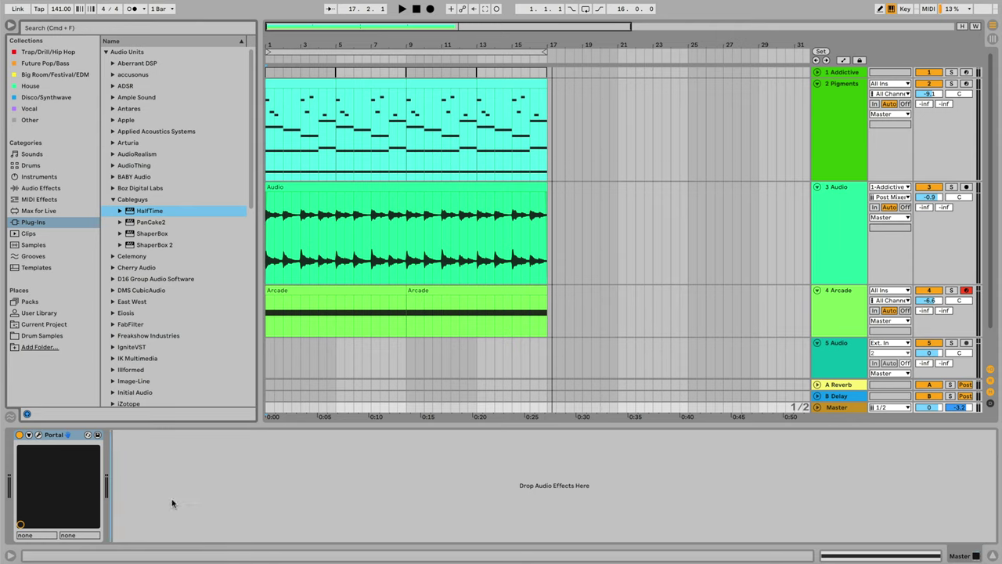
key("Return")
left_click_drag(11, 437, 12, 438)
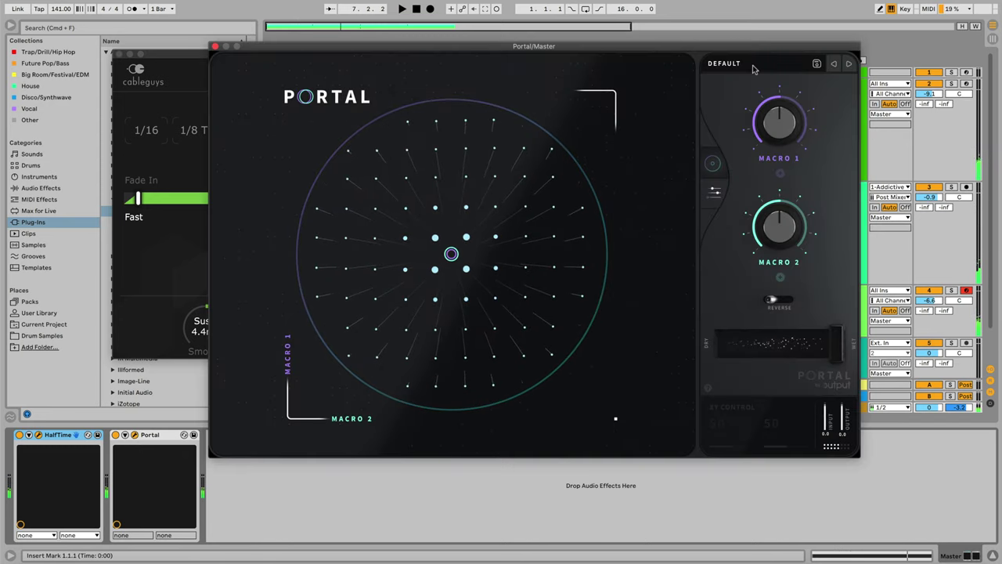
Step: Open Portal's preset browser
left_click(763, 69)
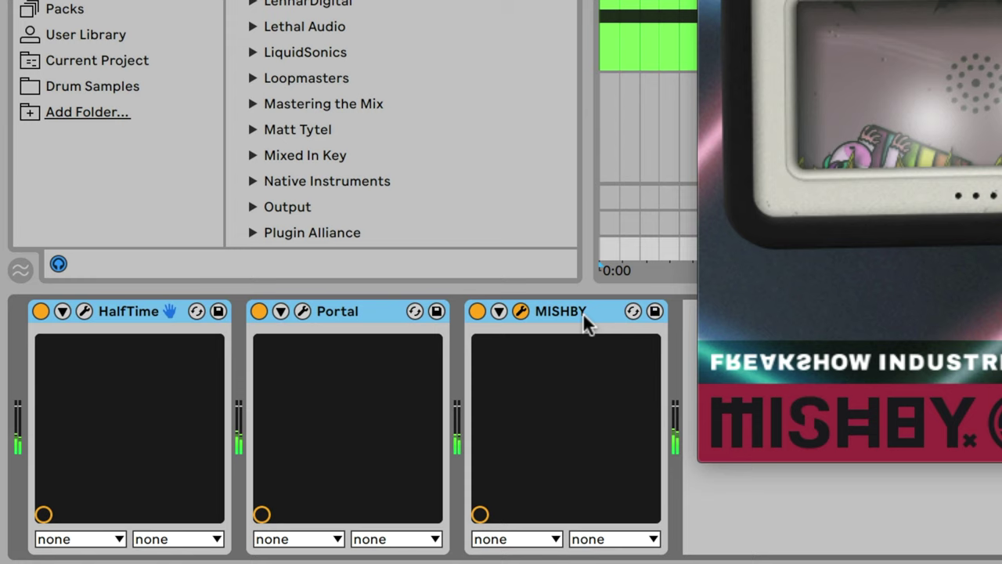
Step: Bypass the HalfTime, Portal and MISHBY master chain to compare the mix without them
left_click(42, 312)
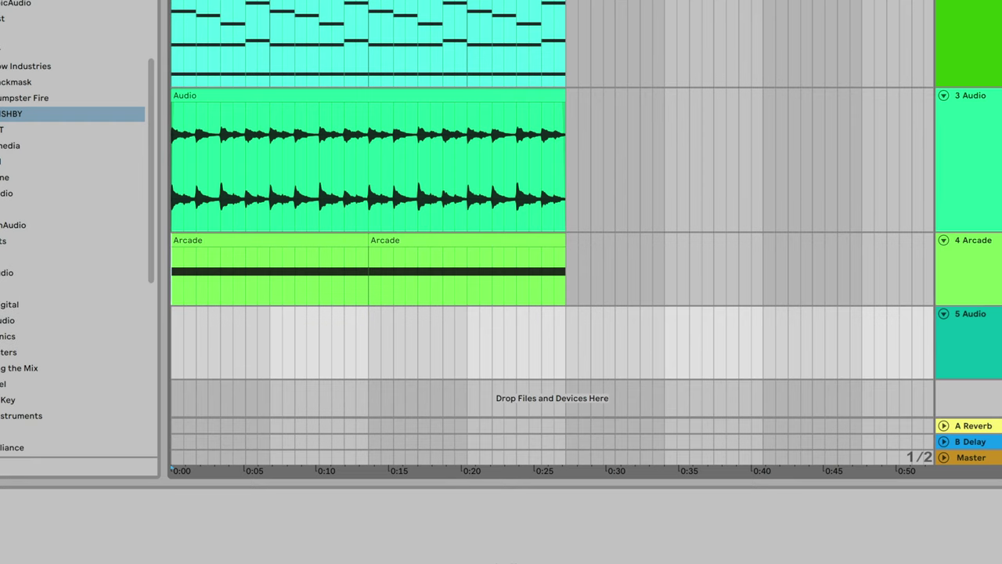
Step: Record 8 bars of the master output onto the resampling track, then stop and return to the start
key("F9")
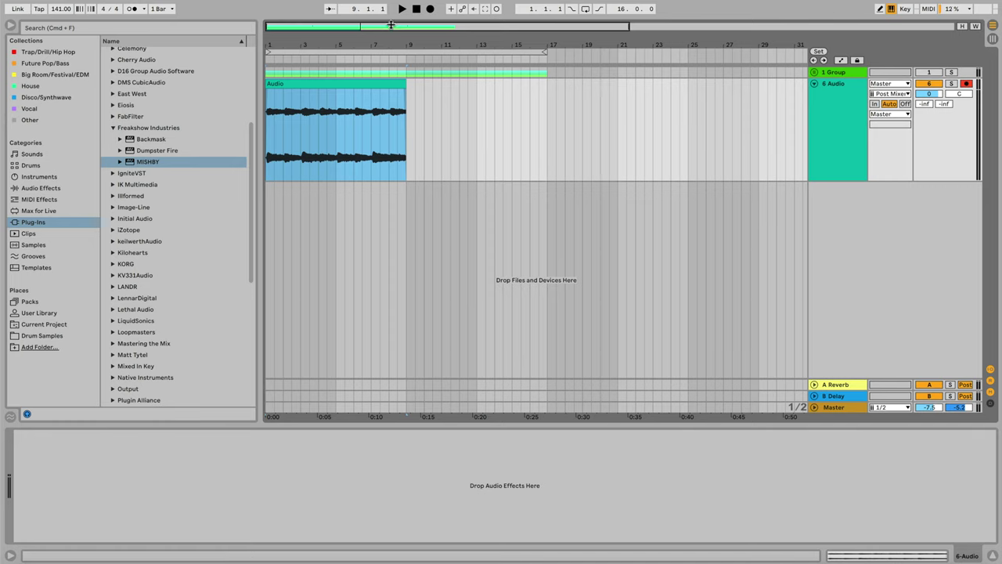
left_click(415, 10)
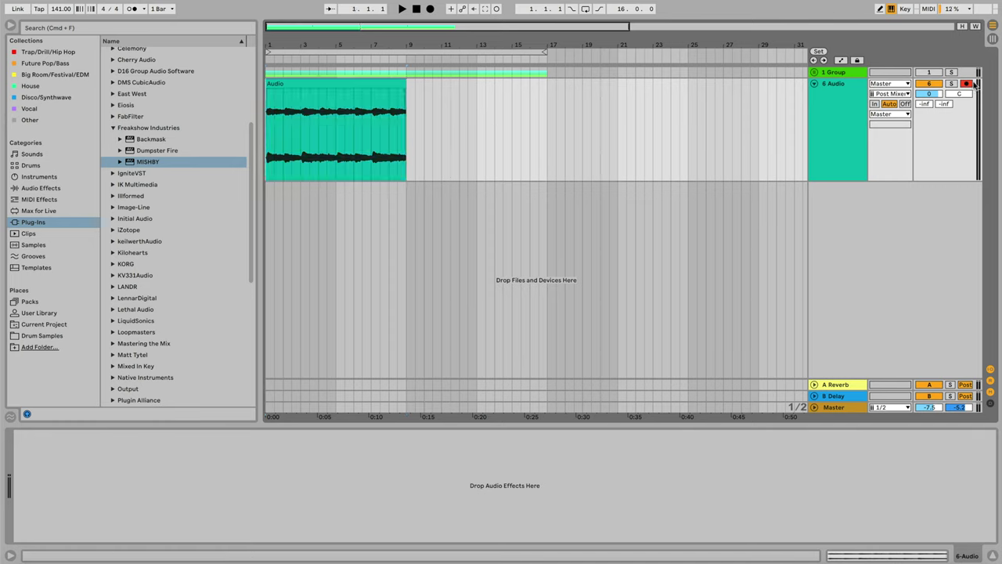
Step: Open the recorded 8-bar master clip in the clip editor to view its Beats-mode warp at 141 BPM
double_click(299, 83)
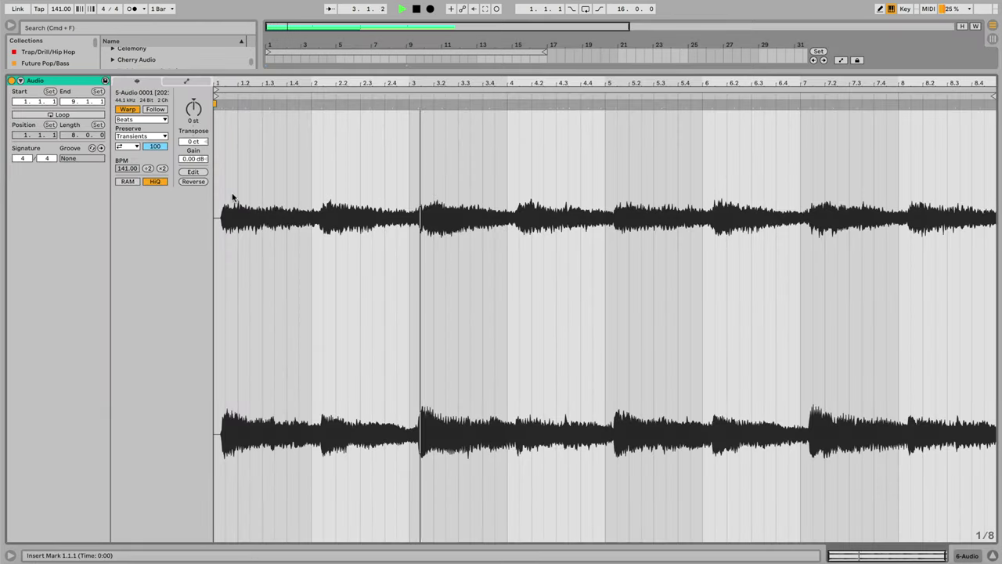